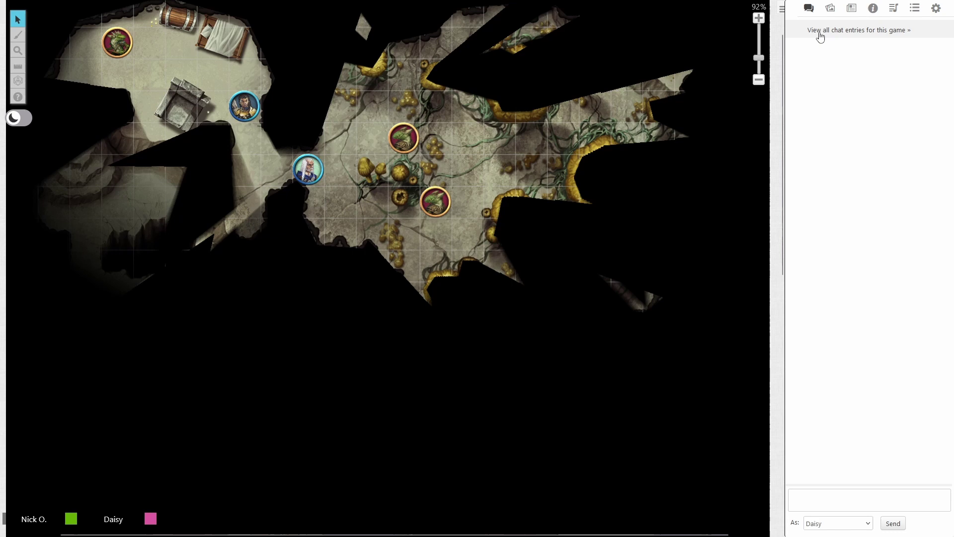
Open the journal list, bring up Valeros's character sheet from his map token, and enlarge the sheet to show his full inventory
click(851, 9)
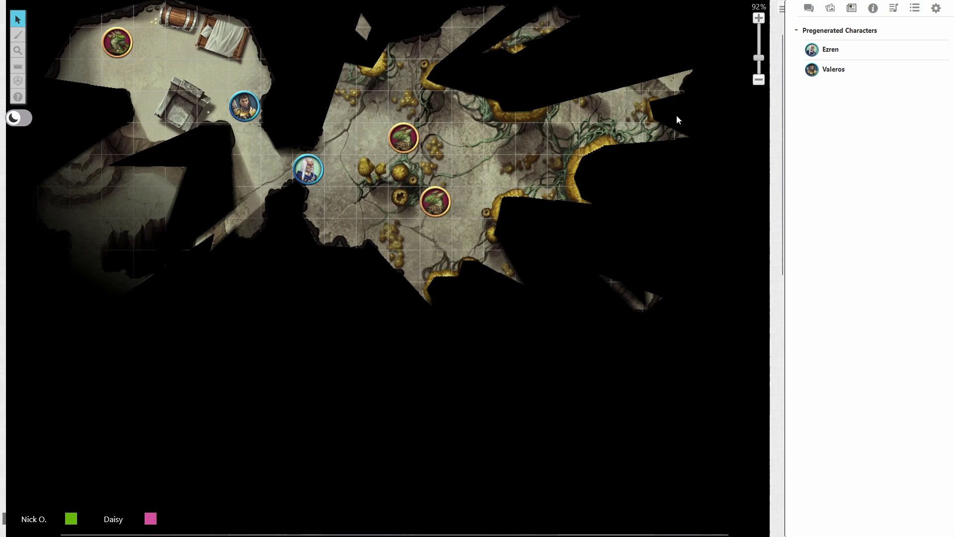
alt+double_click(242, 108)
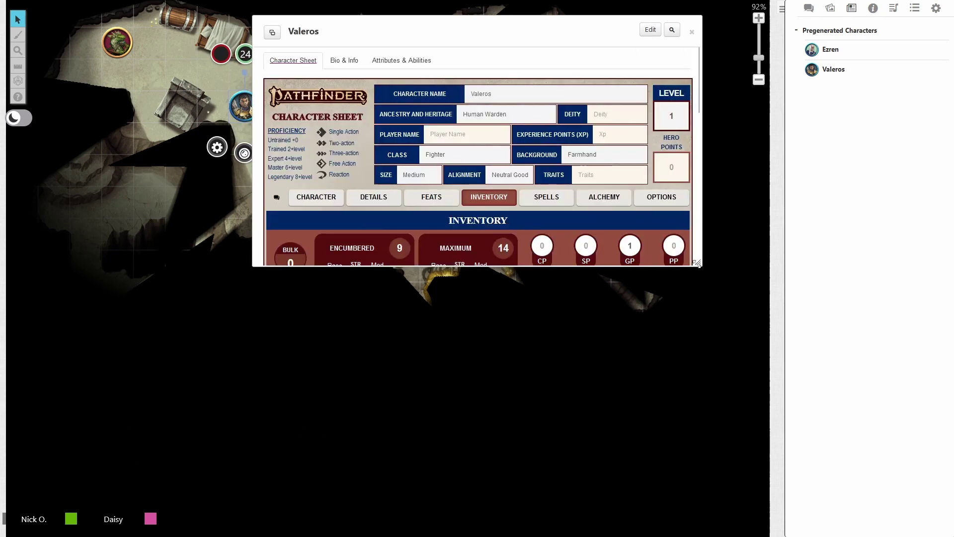
drag(697, 263, 770, 497)
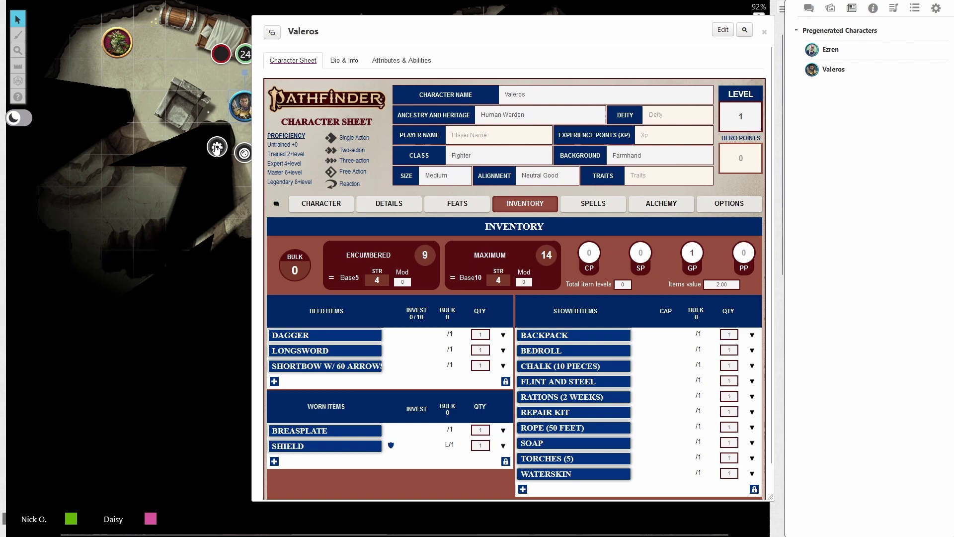
drag(252, 208, 113, 208)
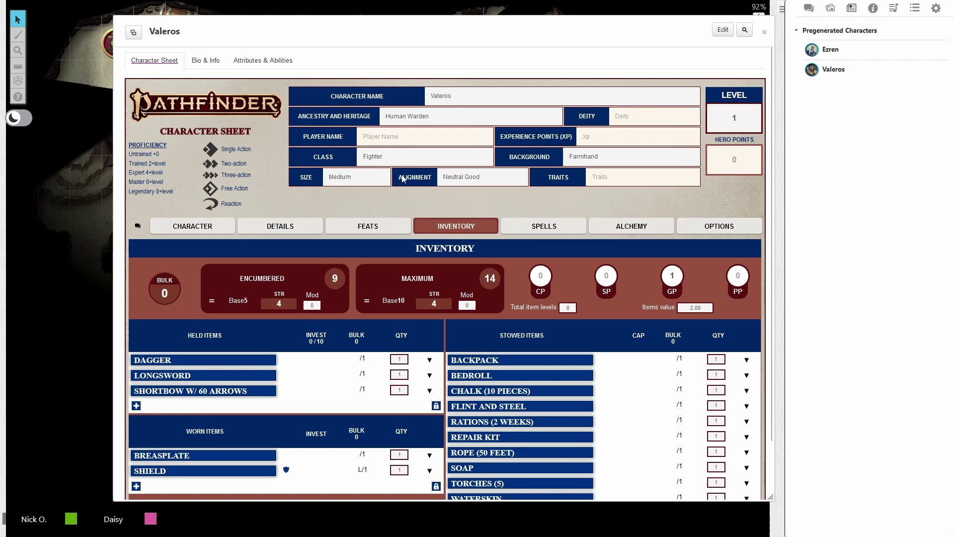
Collapse Valeros's sheet to its title bar, restore it, and collapse it again to reveal the map, then deselect his token
double_click(381, 36)
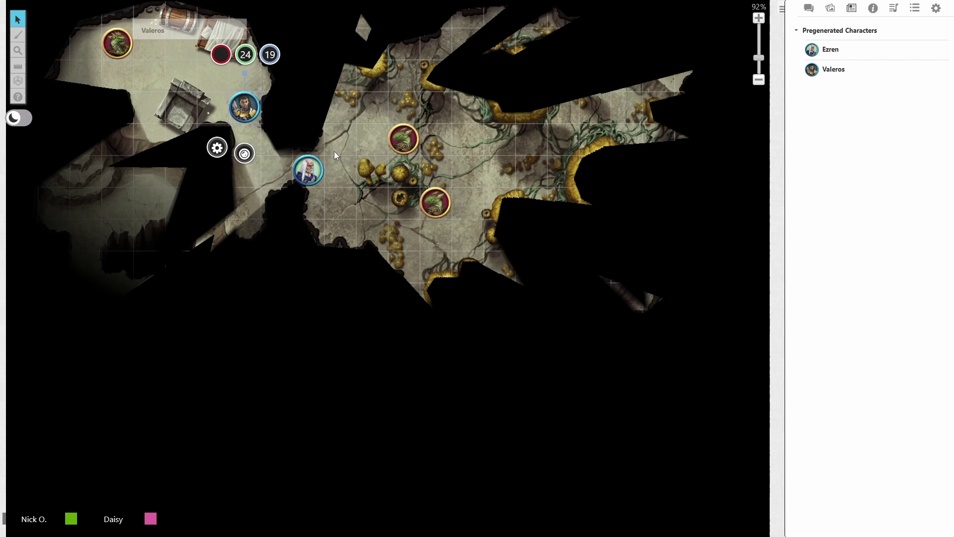
double_click(174, 28)
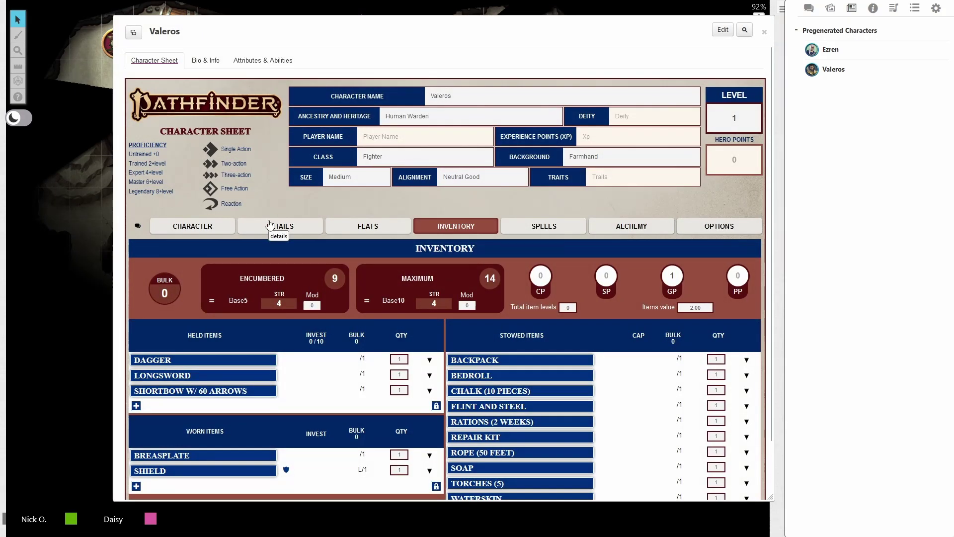
double_click(369, 33)
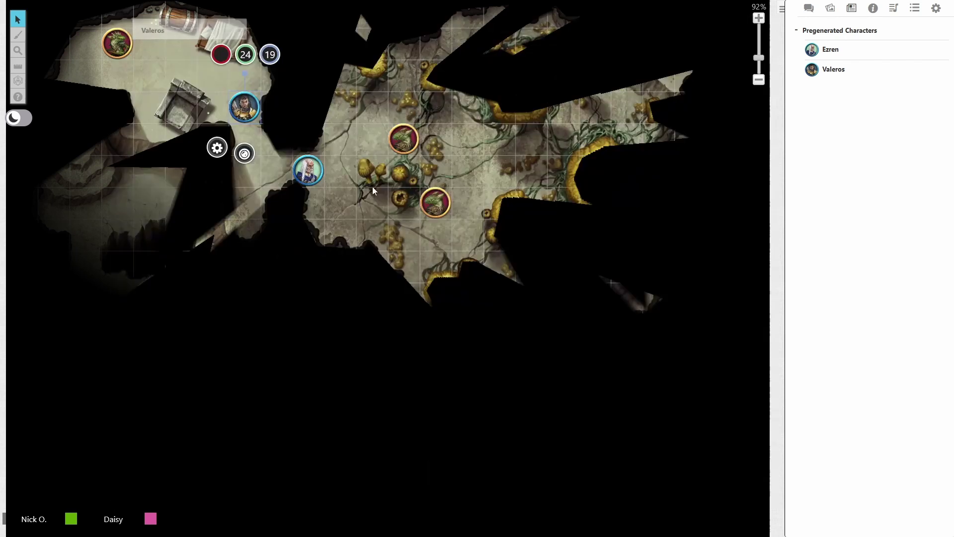
click(245, 198)
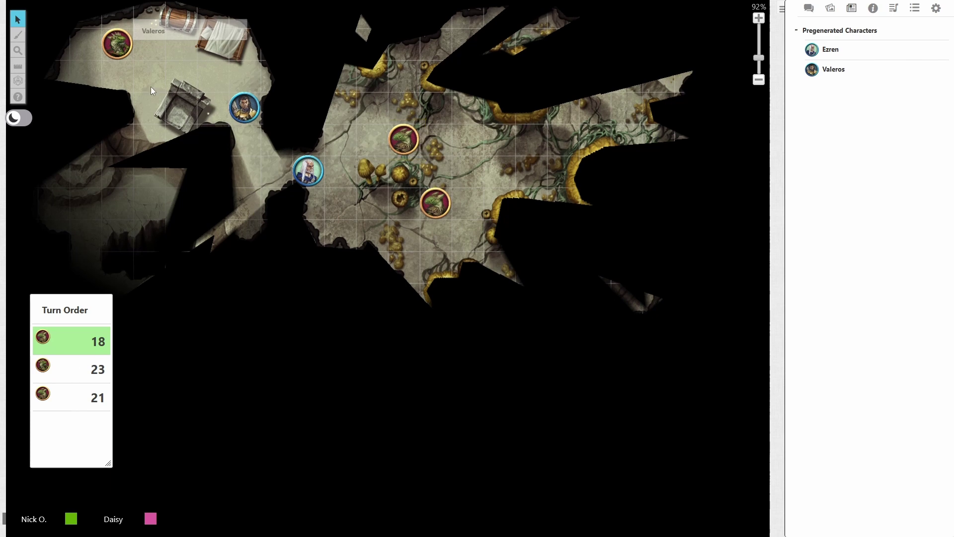
With Valeros's token selected, roll his initiative using Perception from his Character page and show the roll in the chat
click(245, 109)
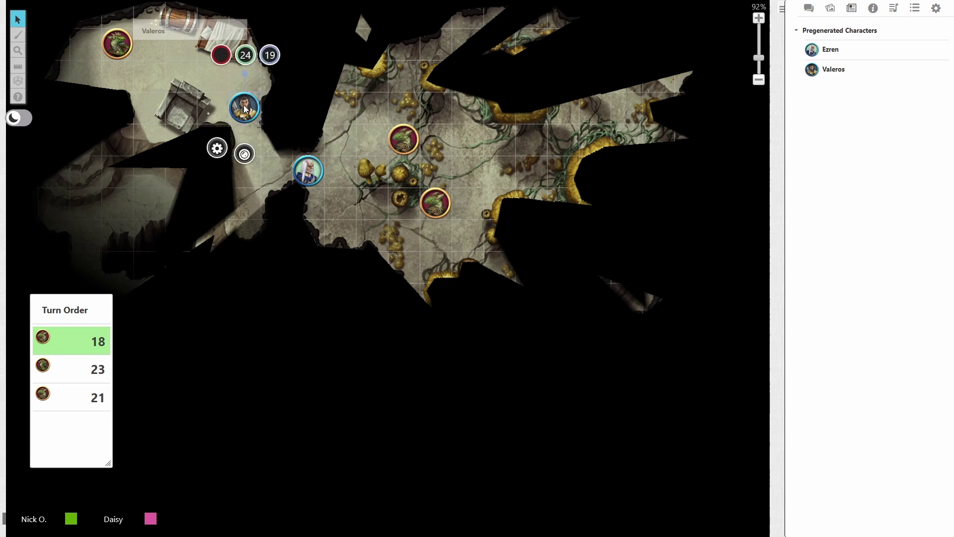
double_click(191, 37)
click(211, 230)
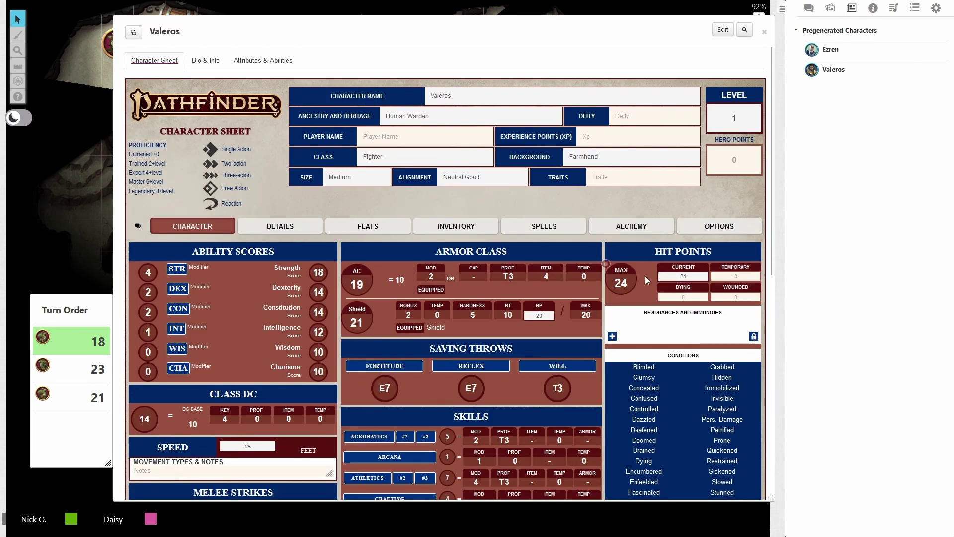
scroll(652, 250, down, 6)
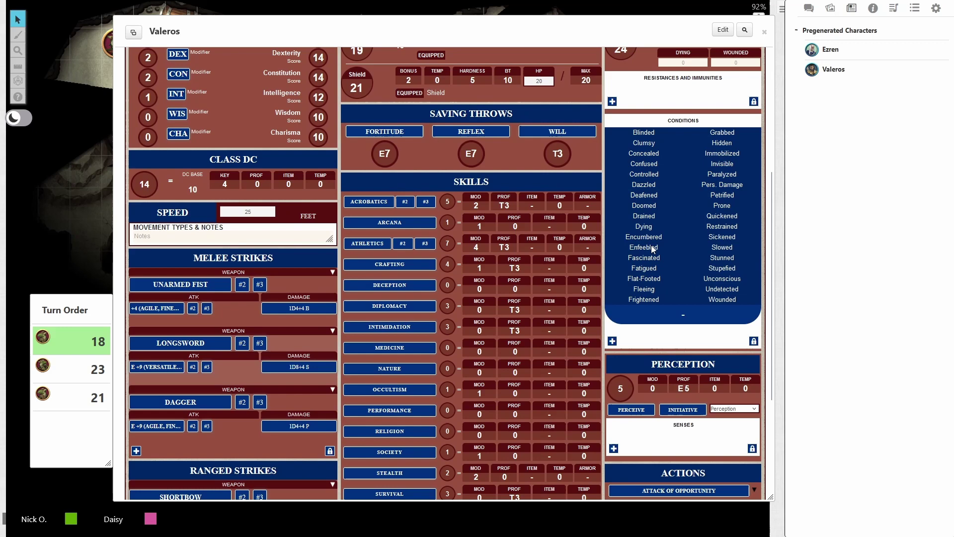
scroll(653, 251, down, 2)
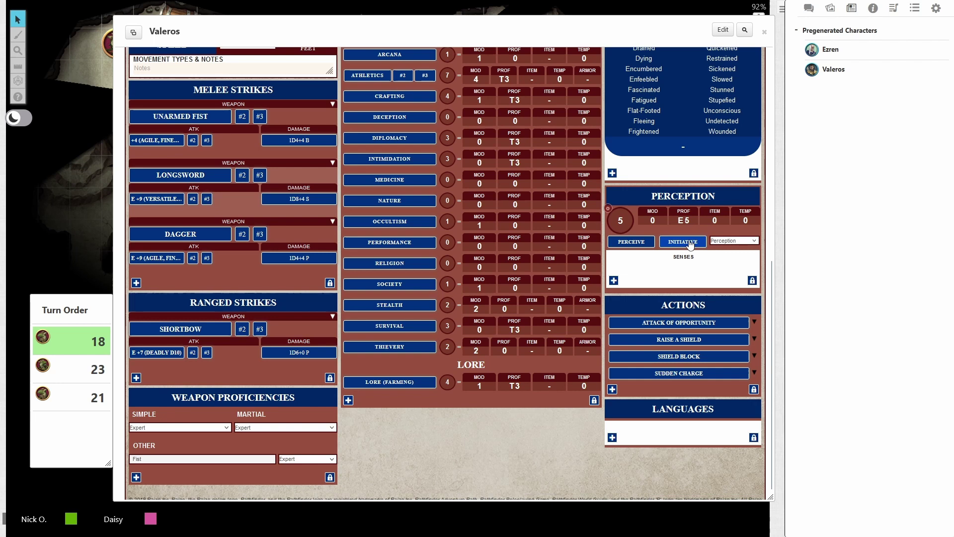
scroll(690, 242, down, 1)
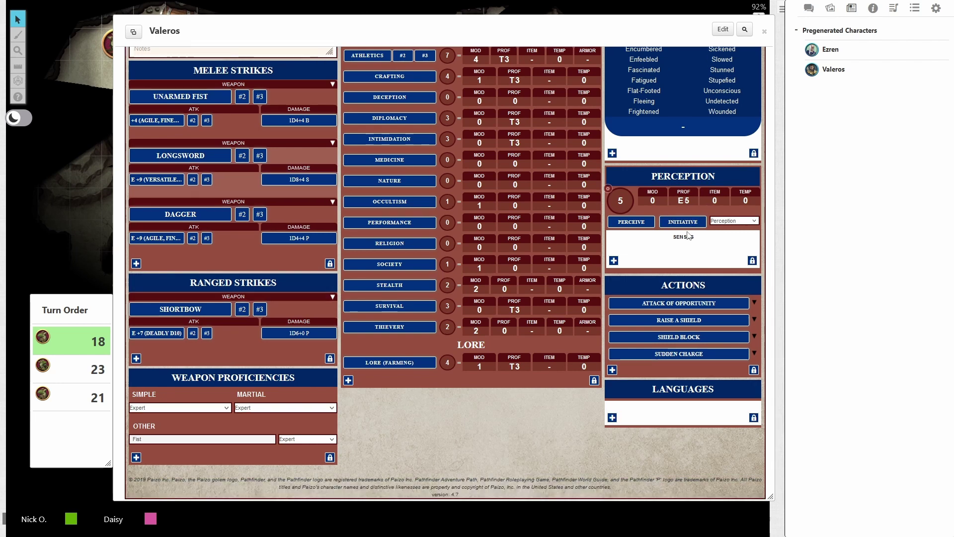
click(755, 221)
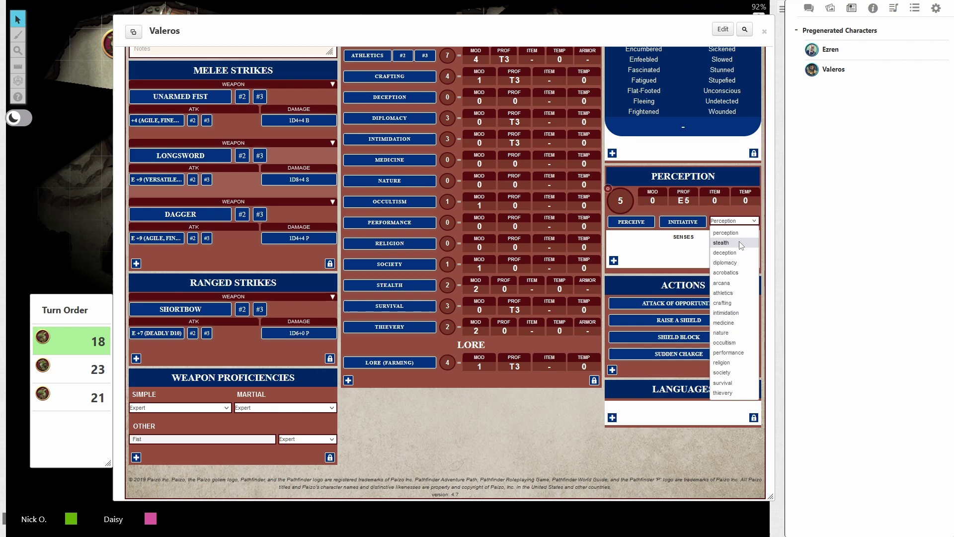
click(741, 233)
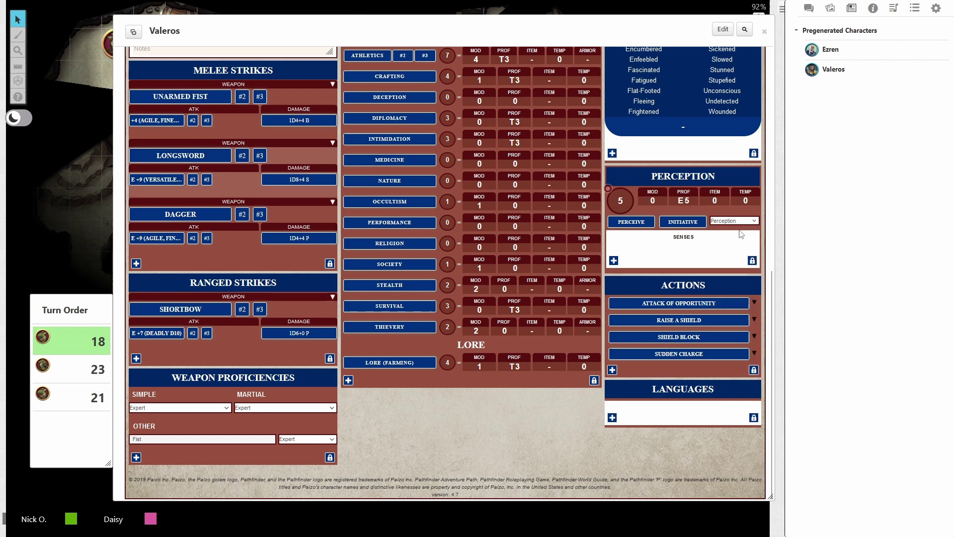
click(690, 225)
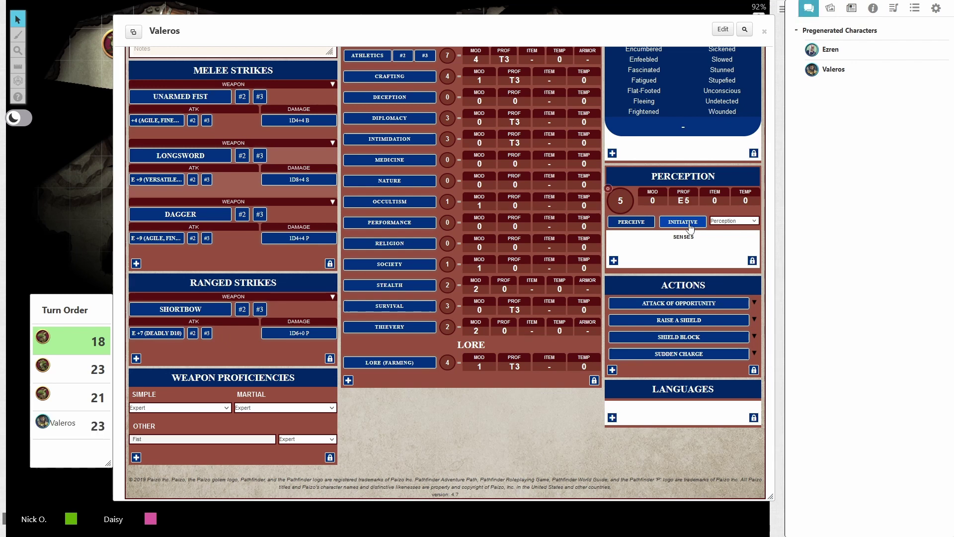
click(808, 8)
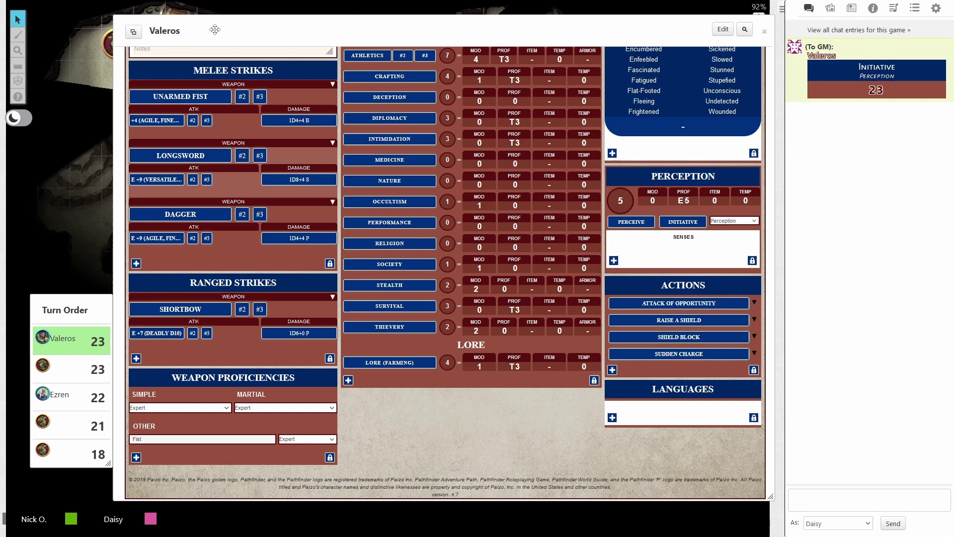
Move Valeros's token beside the kobold near the barrel and check his Speed on the restored character sheet
double_click(214, 29)
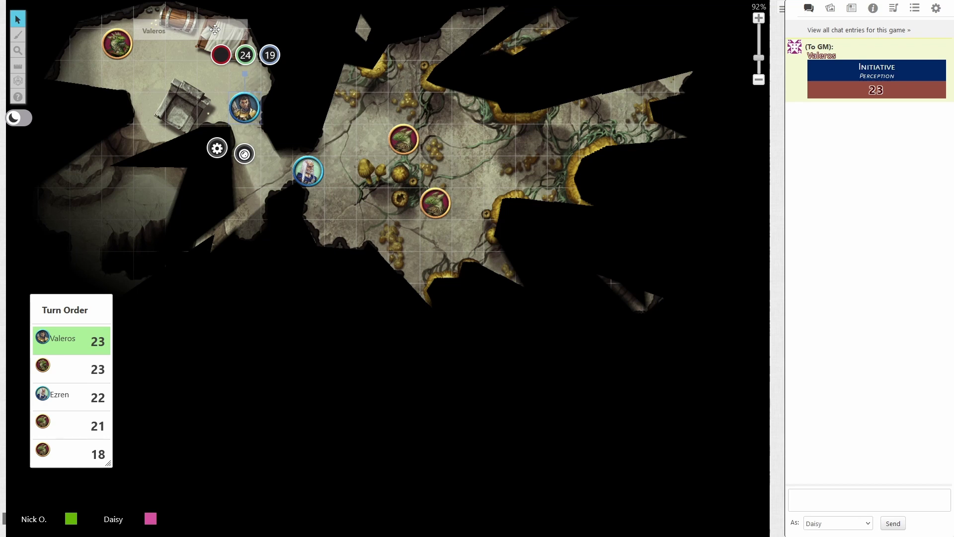
drag(244, 110, 153, 76)
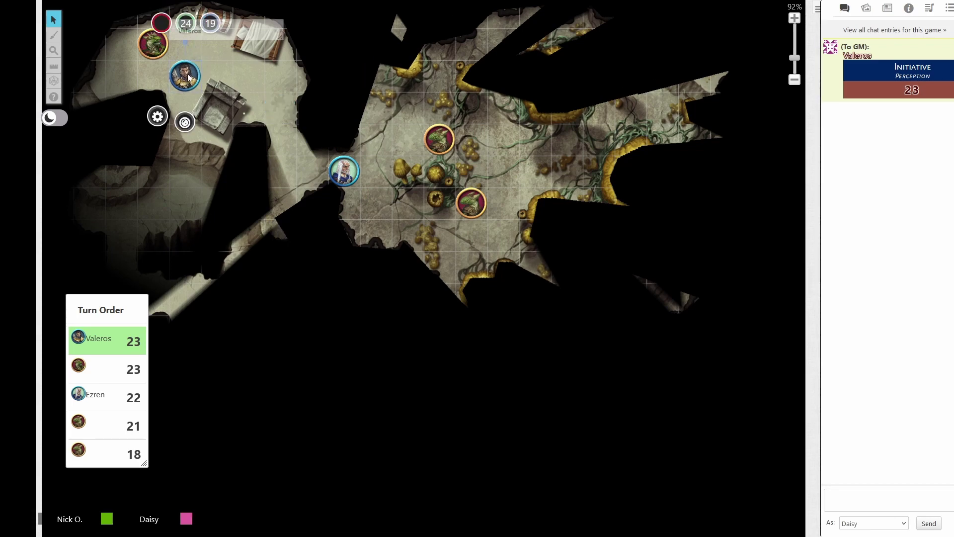
double_click(246, 32)
scroll(263, 130, up, 5)
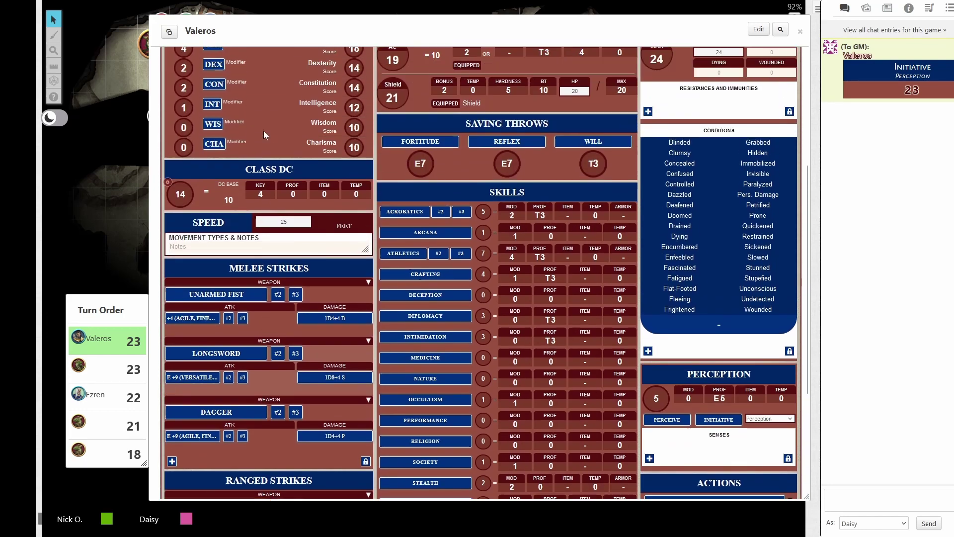
scroll(264, 130, up, 2)
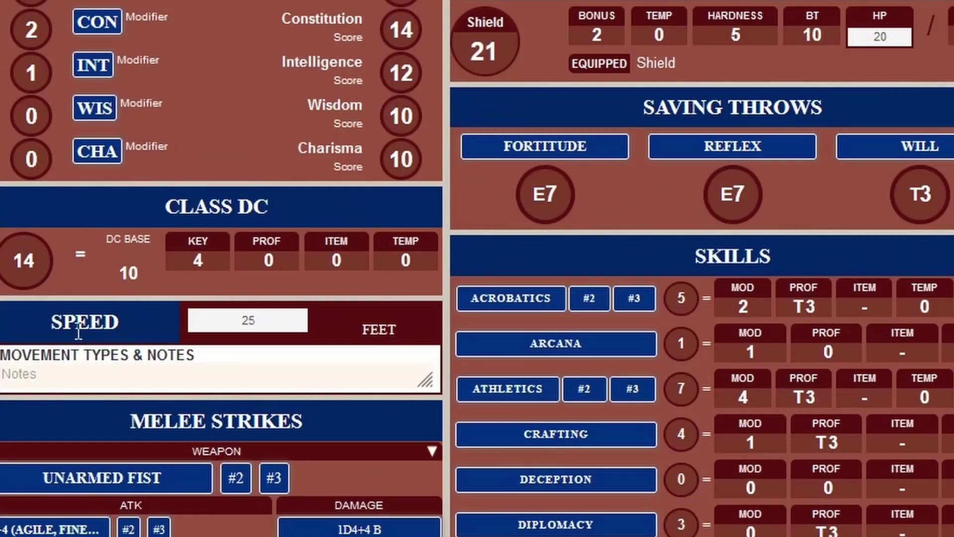
click(288, 315)
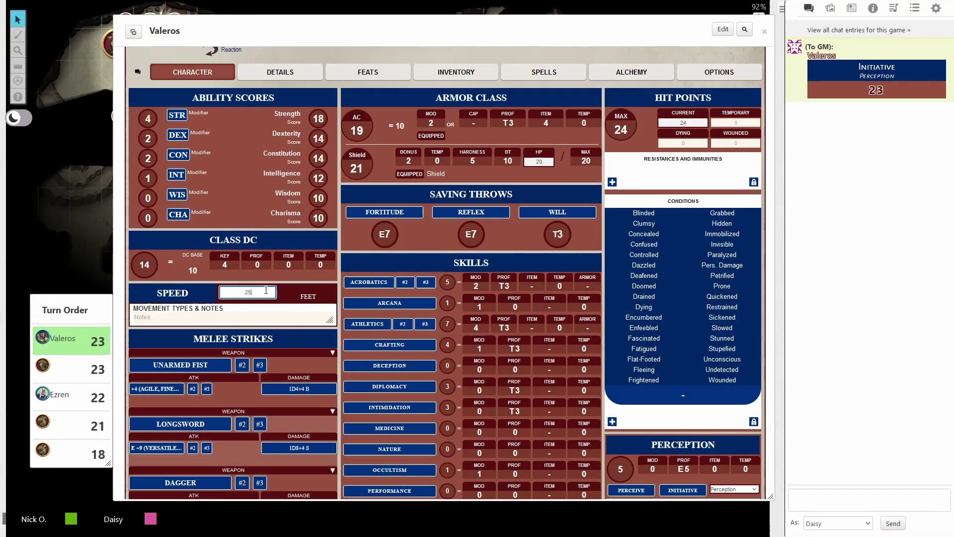
Roll Valeros's first longsword melee strike and inspect its attack and critical damage in the chat
scroll(211, 240, down, 3)
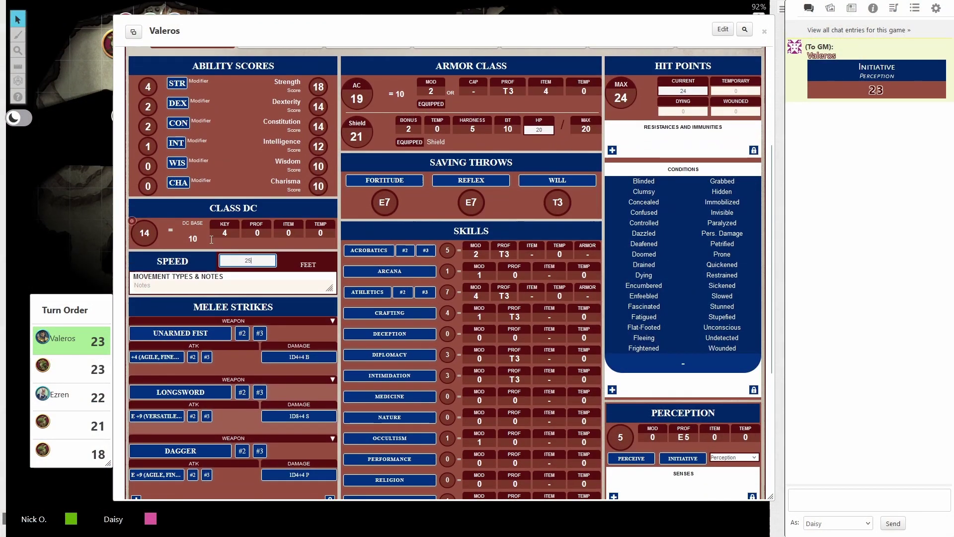
scroll(211, 240, down, 1)
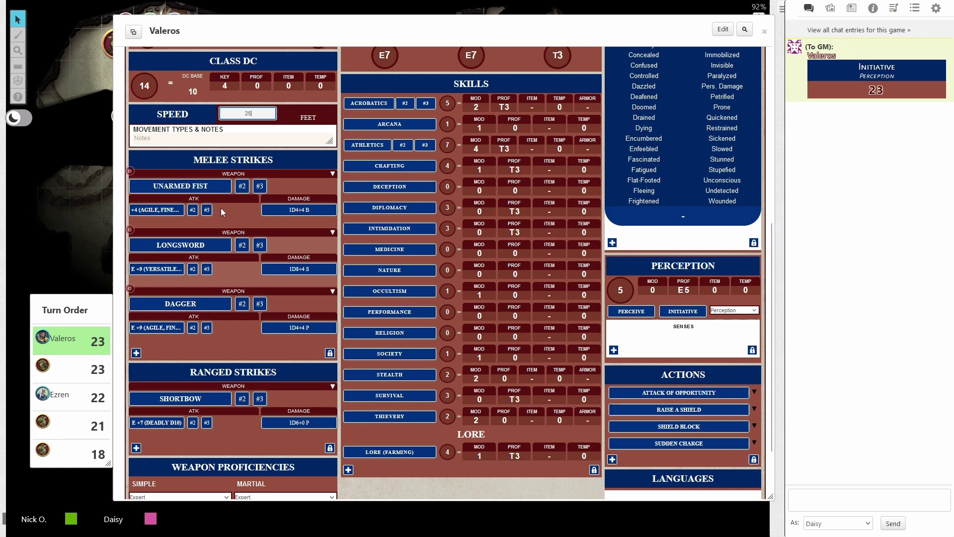
click(187, 246)
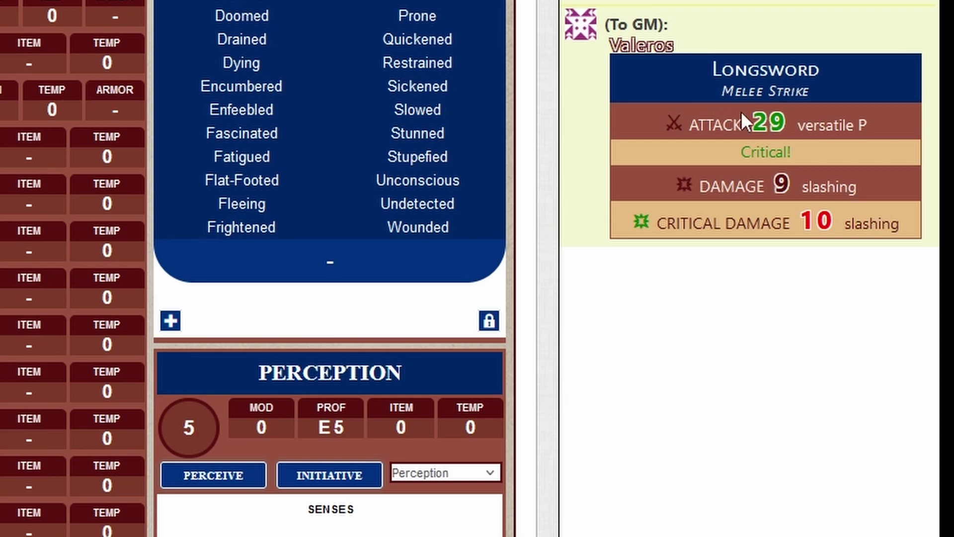
mouse_move(760, 124)
mouse_move(837, 230)
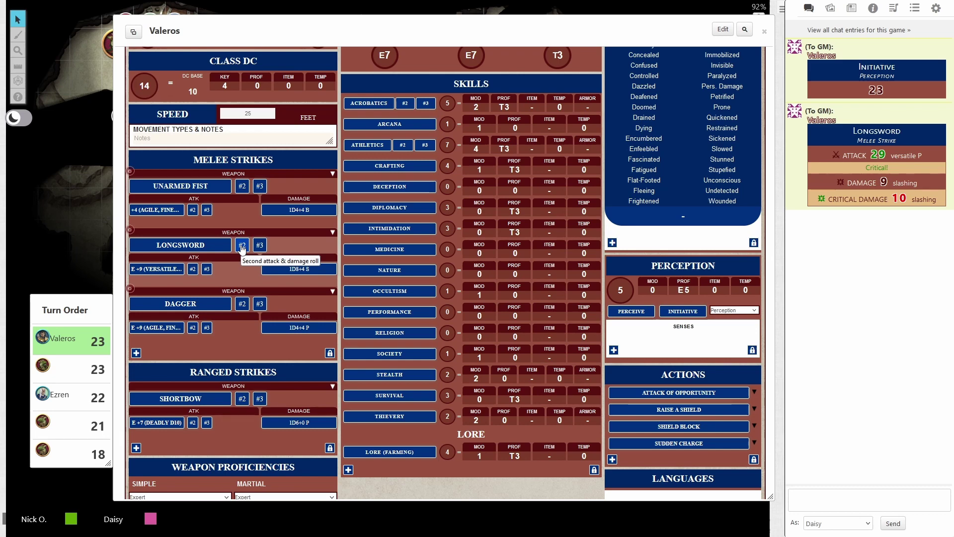
Roll Valeros's second longsword attack and inspect its attack, damage and critical damage in the chat
click(242, 247)
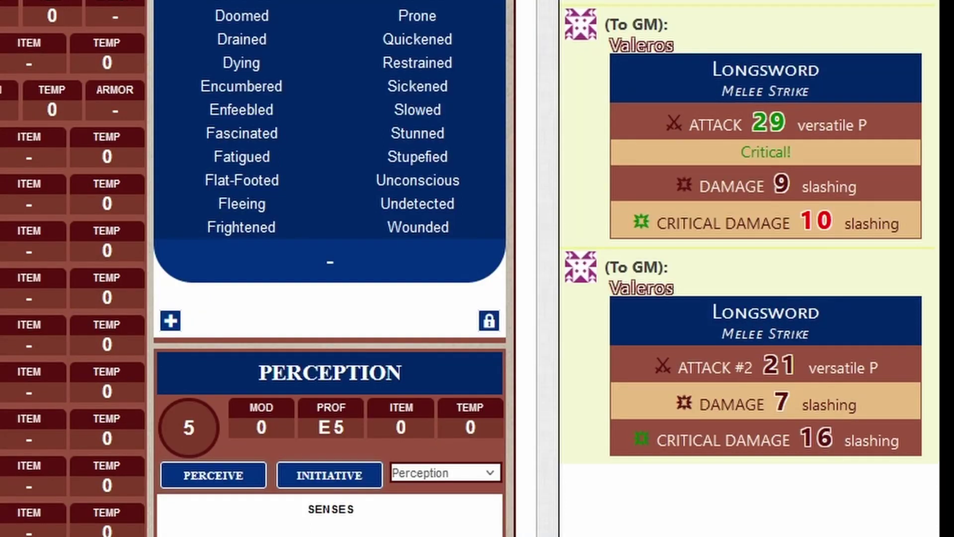
mouse_move(778, 366)
mouse_move(812, 443)
mouse_move(768, 407)
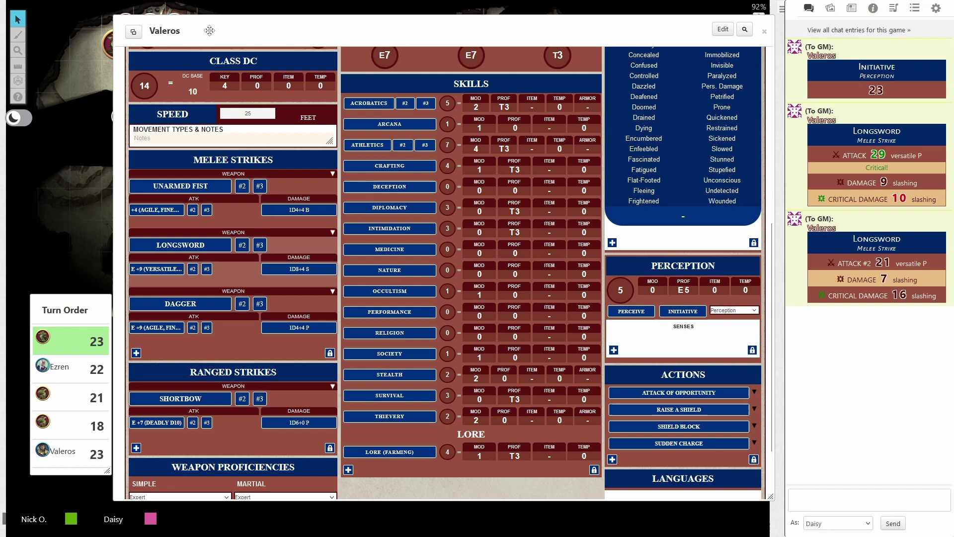
Examine the kobold boss's Claw attack roll in the chat and compare it with Valeros's Armor Class, then collapse his sheet and deselect his token
key(Escape)
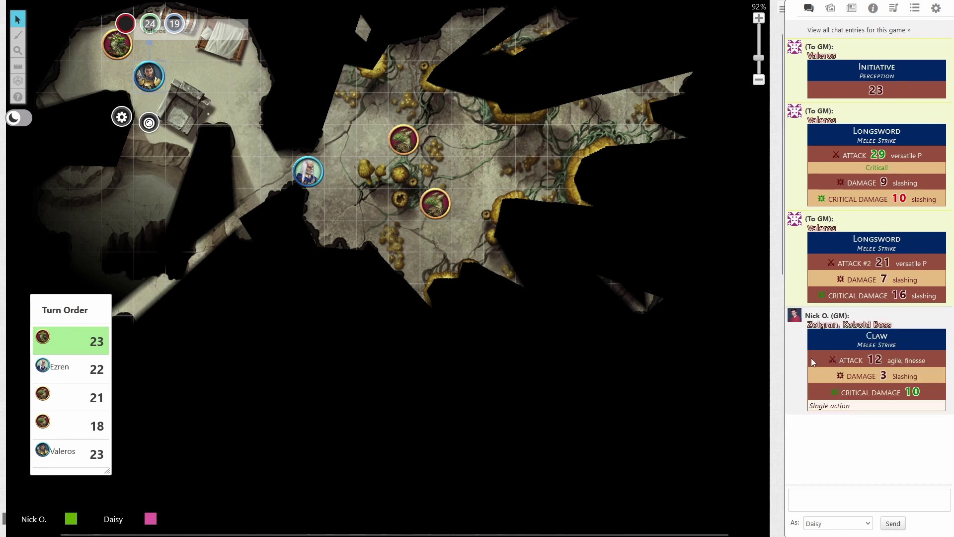
mouse_move(877, 366)
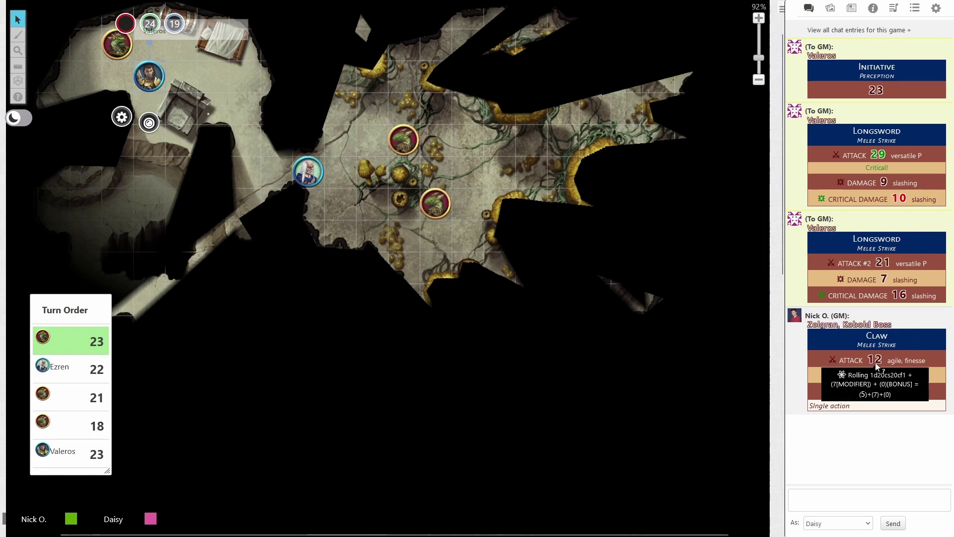
double_click(206, 34)
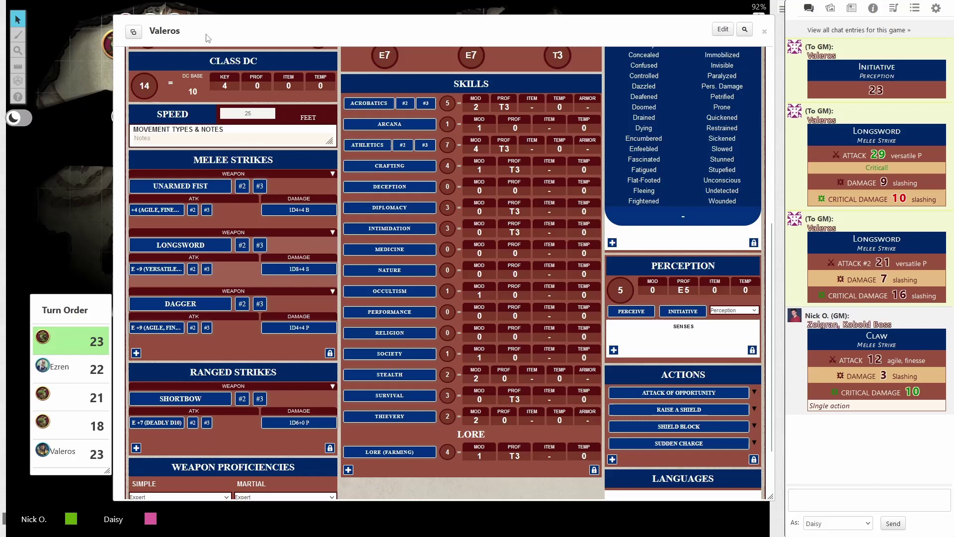
scroll(394, 142, up, 3)
scroll(394, 141, up, 3)
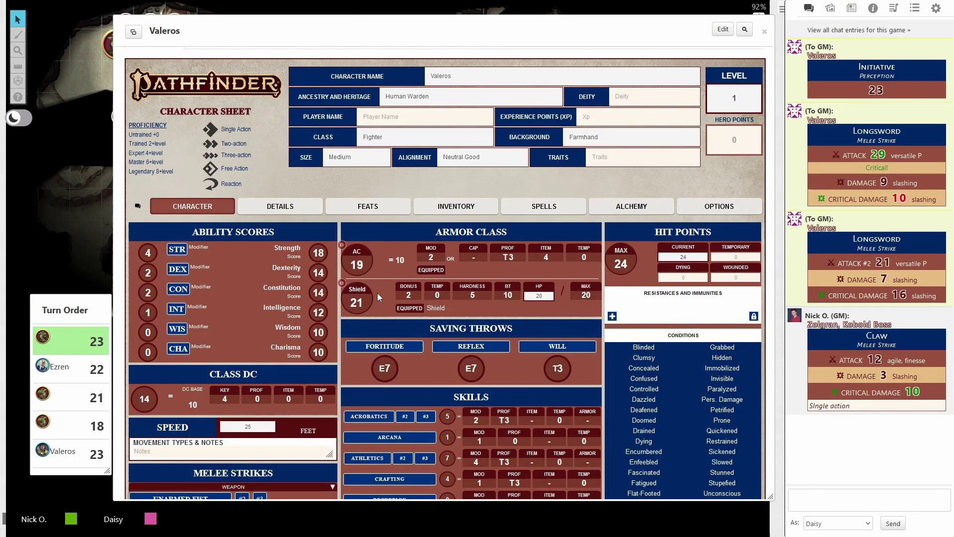
double_click(314, 28)
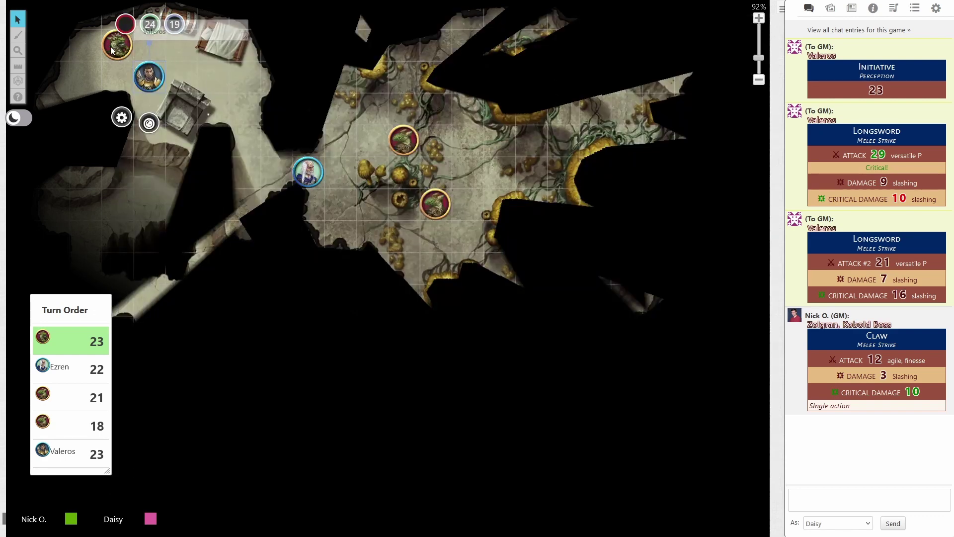
click(90, 51)
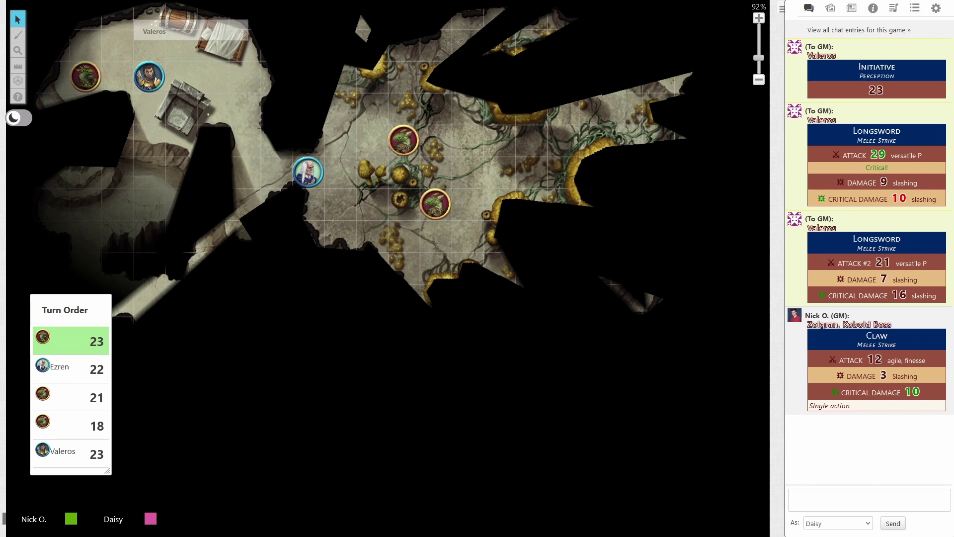
click(199, 126)
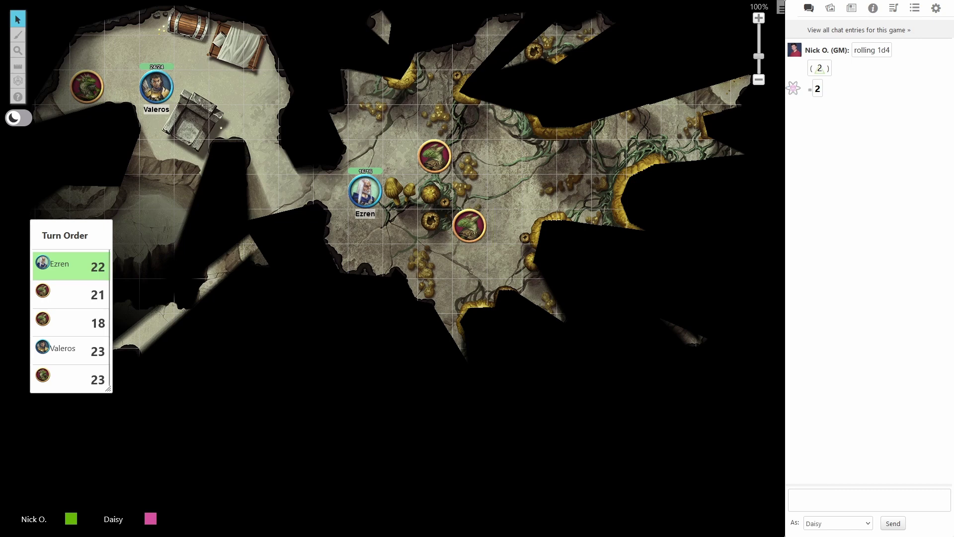
Subtract 3 hit points from Valeros using the hit point value on his token
click(155, 85)
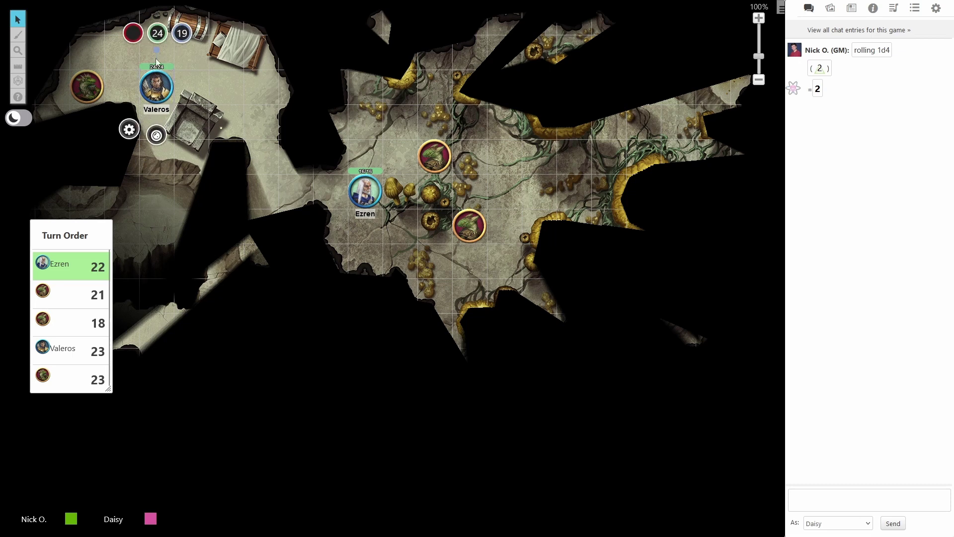
click(157, 33)
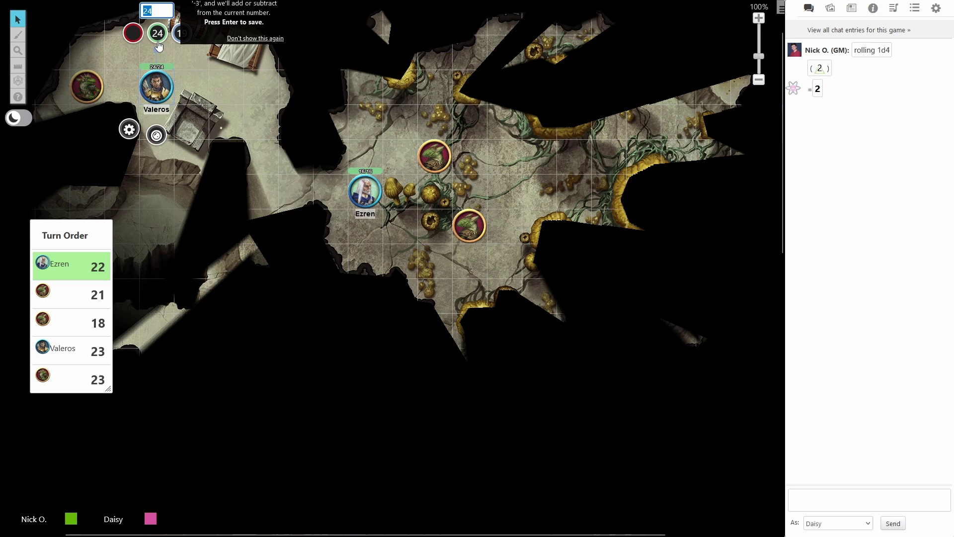
text(-3)
key(Return)
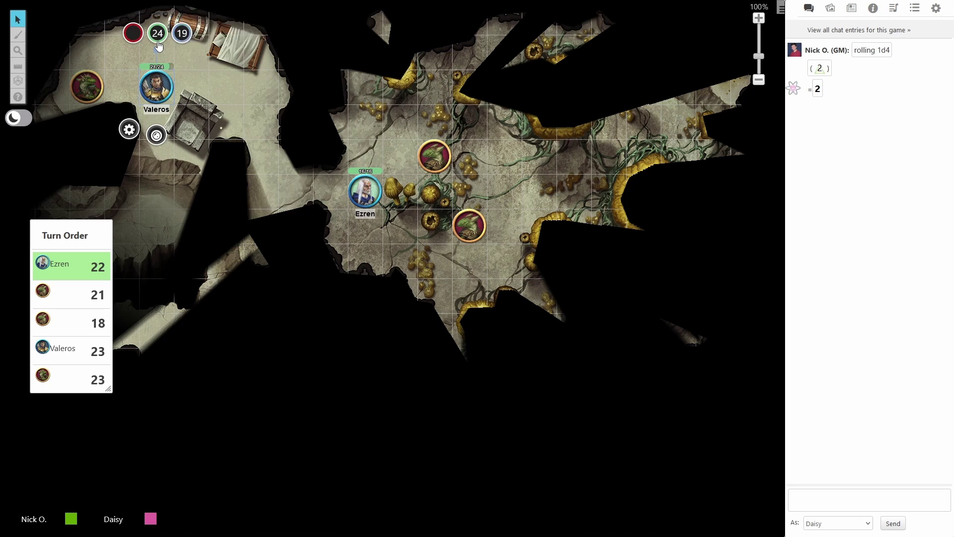
Open Valeros's character sheet and open his current Hit Points value for editing
double_click(158, 46)
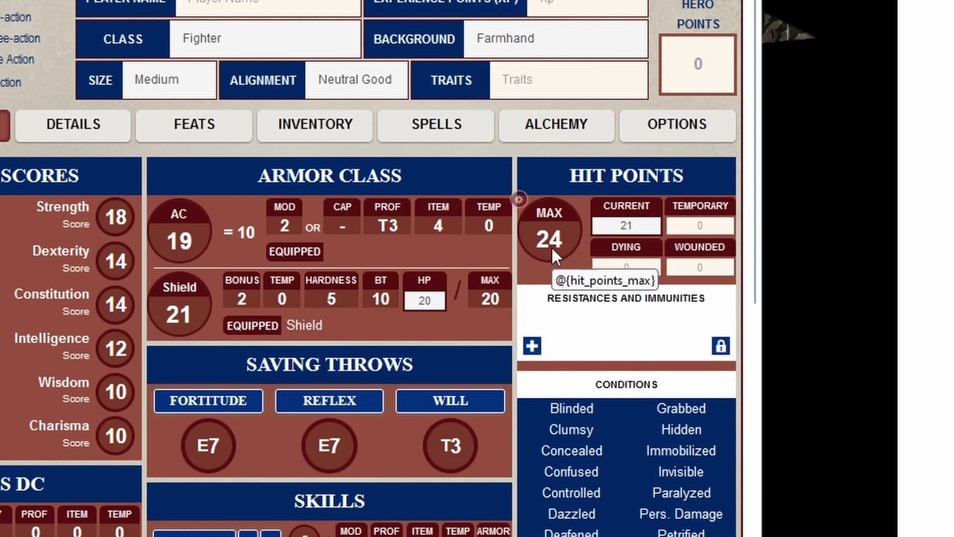
click(649, 229)
double_click(649, 229)
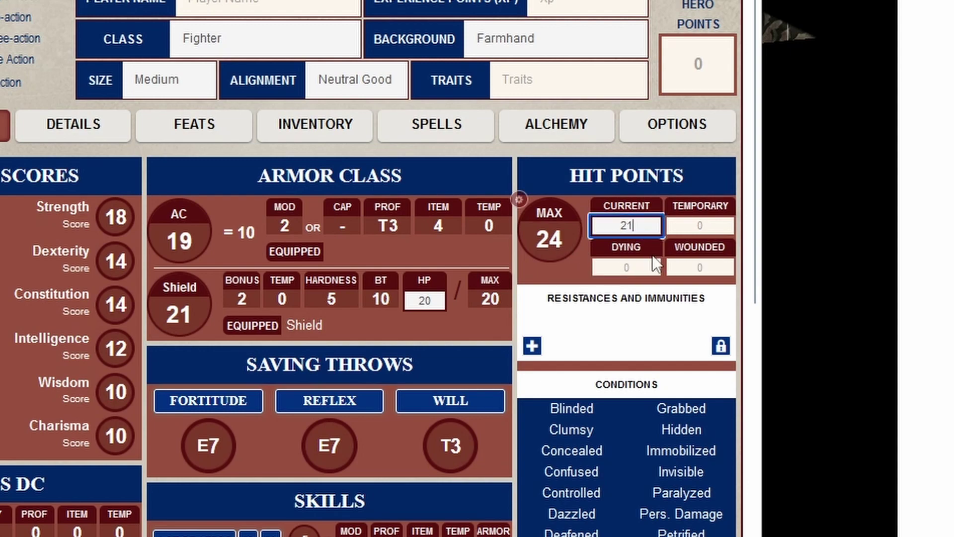
click(651, 229)
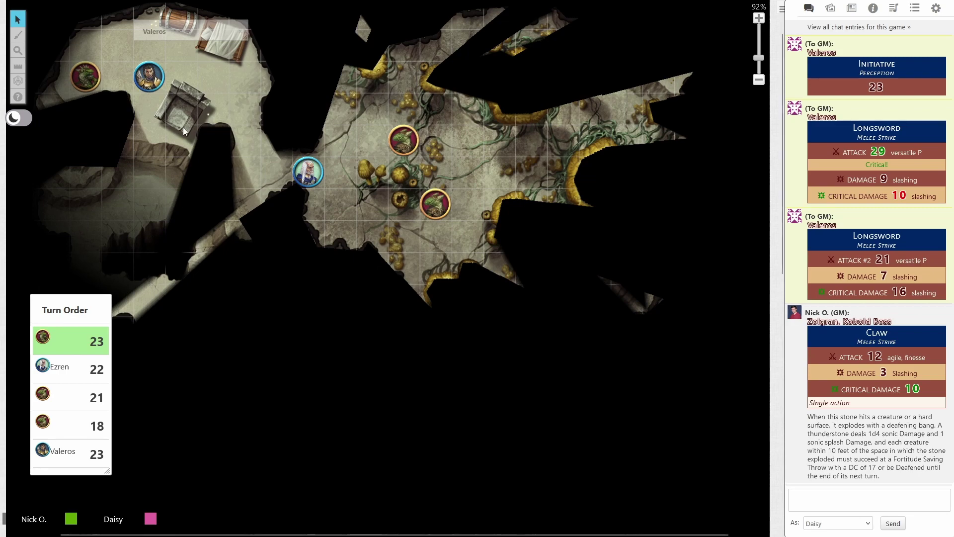
Restore Valeros's character sheet and roll his Fortitude saving throw
double_click(185, 33)
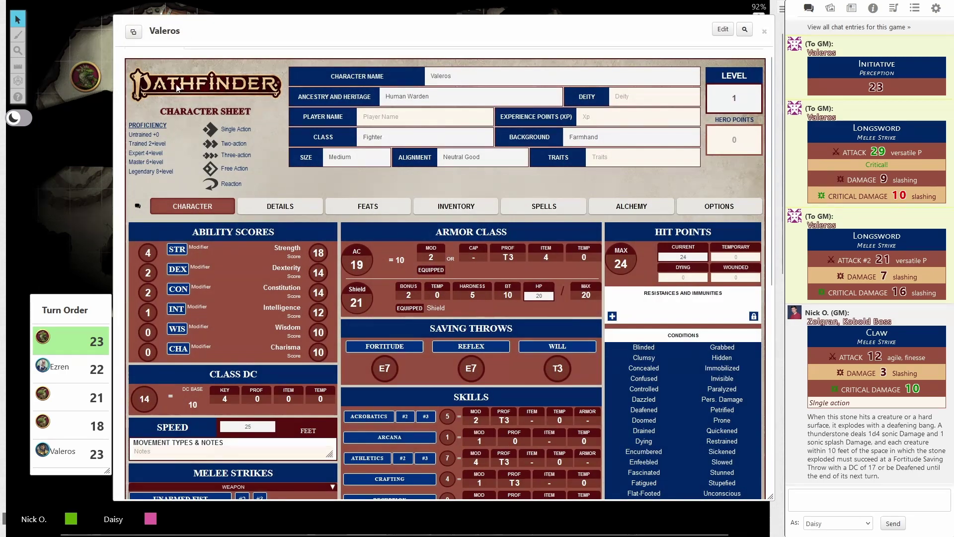
scroll(451, 183, down, 2)
scroll(452, 184, down, 3)
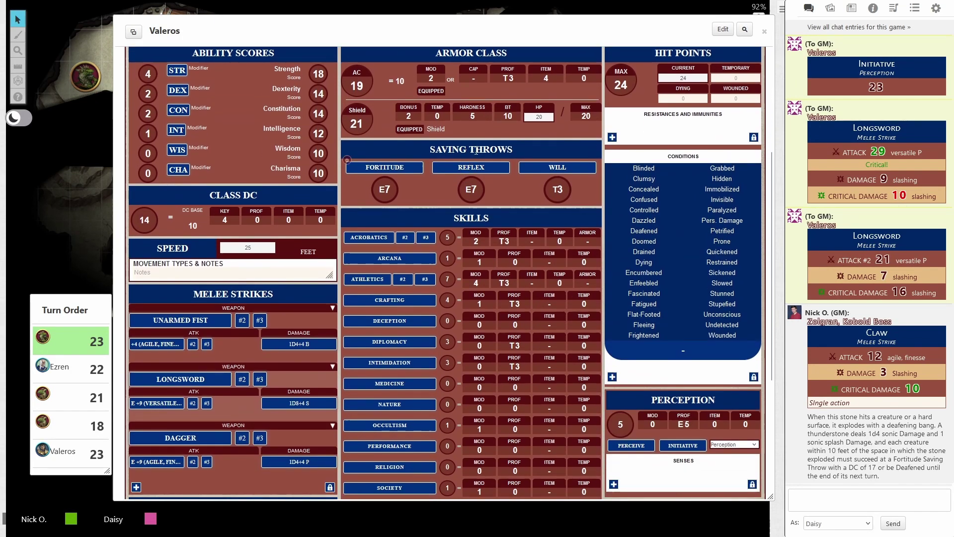
click(386, 168)
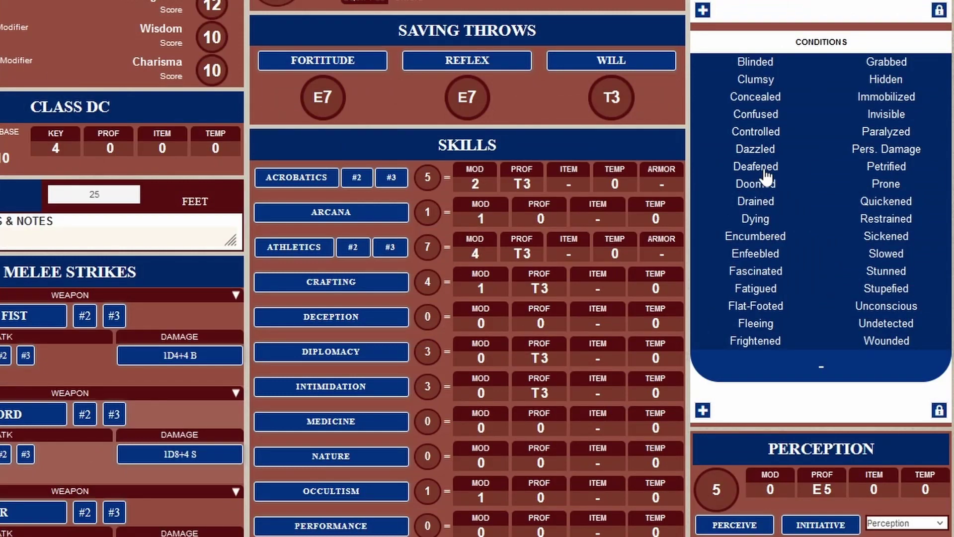
Apply the Deafened condition to Valeros to read its description, then remove the condition
click(756, 167)
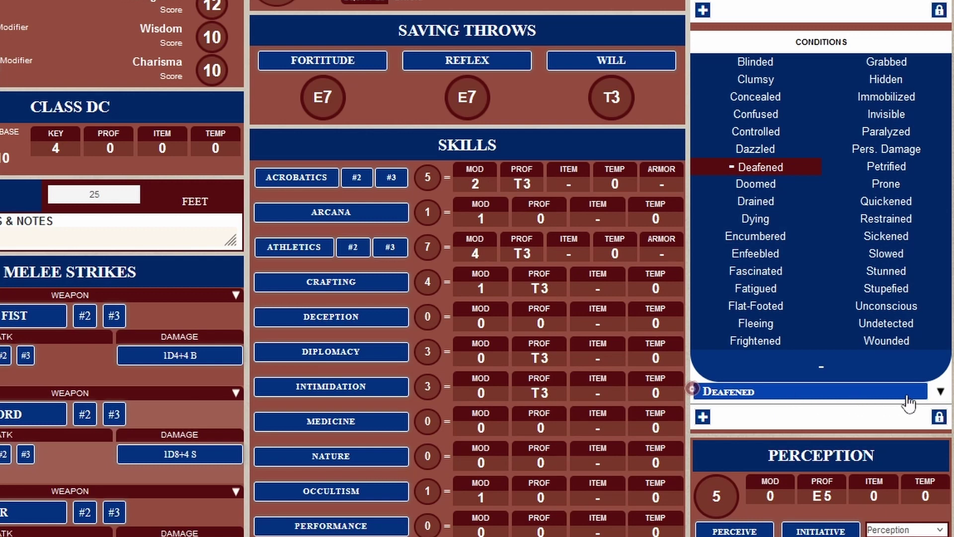
click(942, 392)
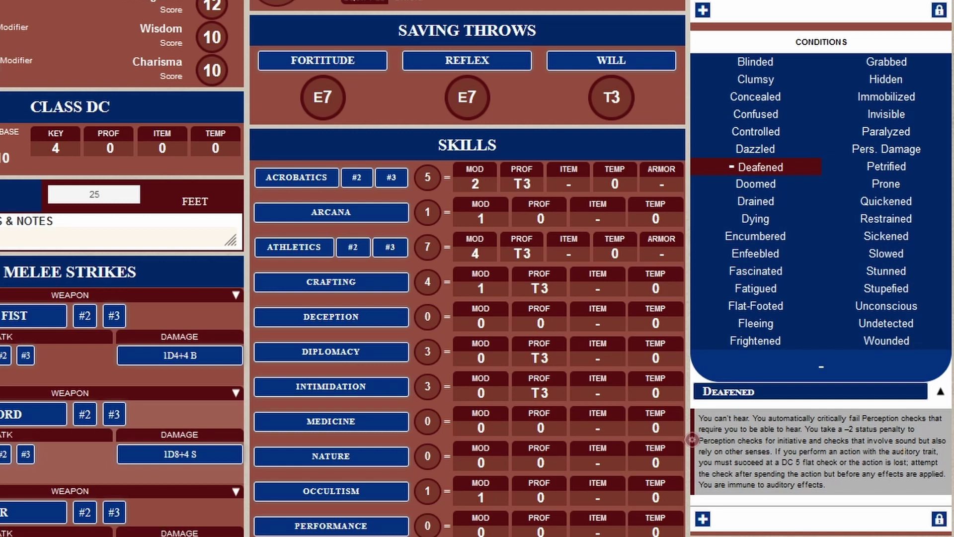
click(776, 169)
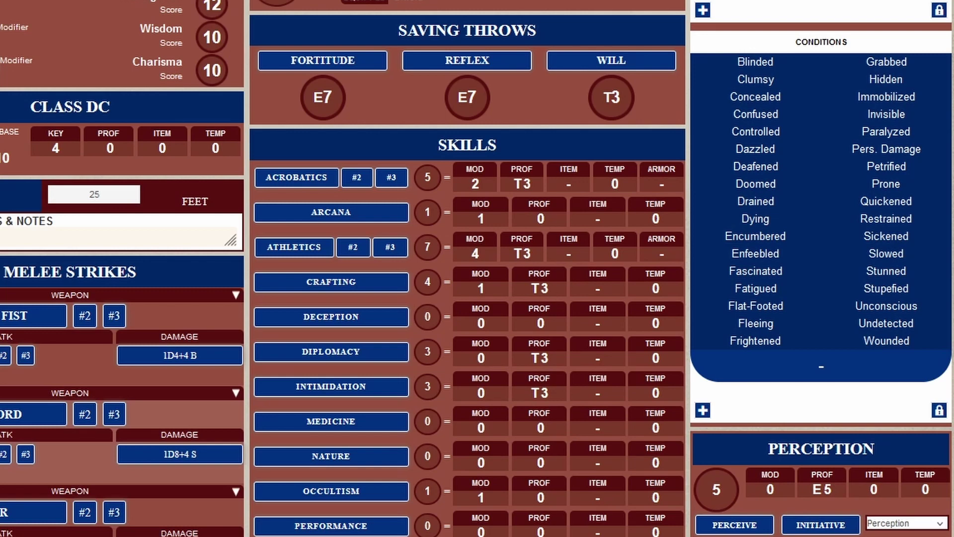
Apply the Sickened condition to Valeros with a value of 1, expand its rules description, then remove the condition
click(869, 238)
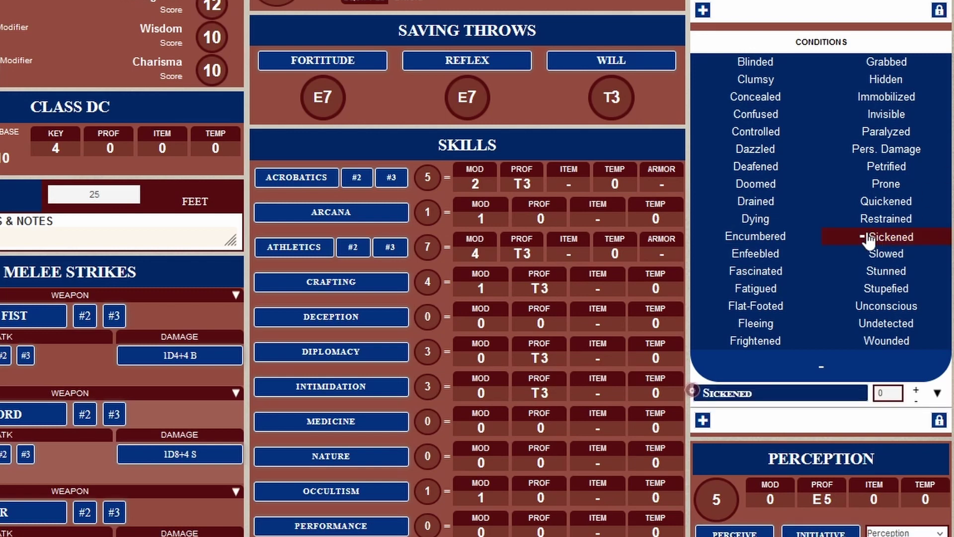
click(894, 392)
key(BackSpace)
text(1)
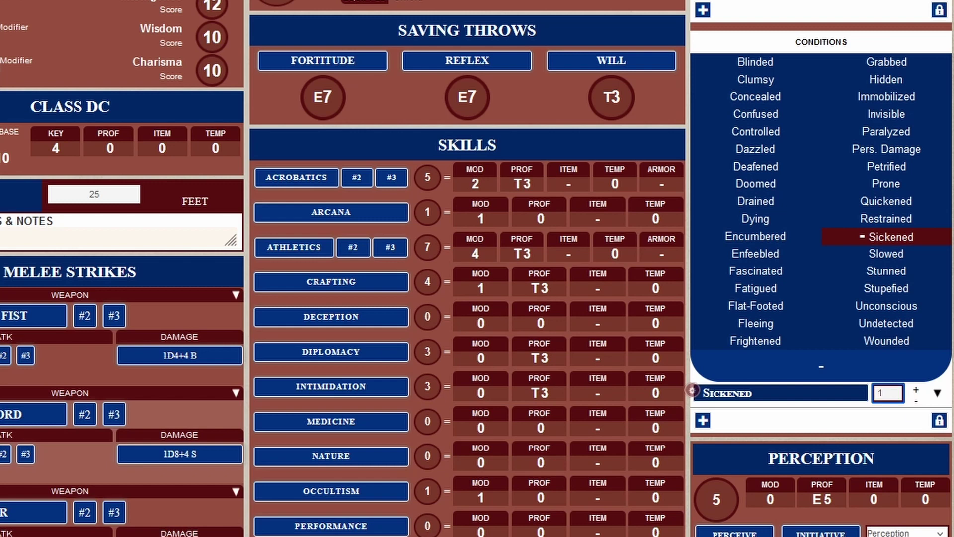
click(938, 393)
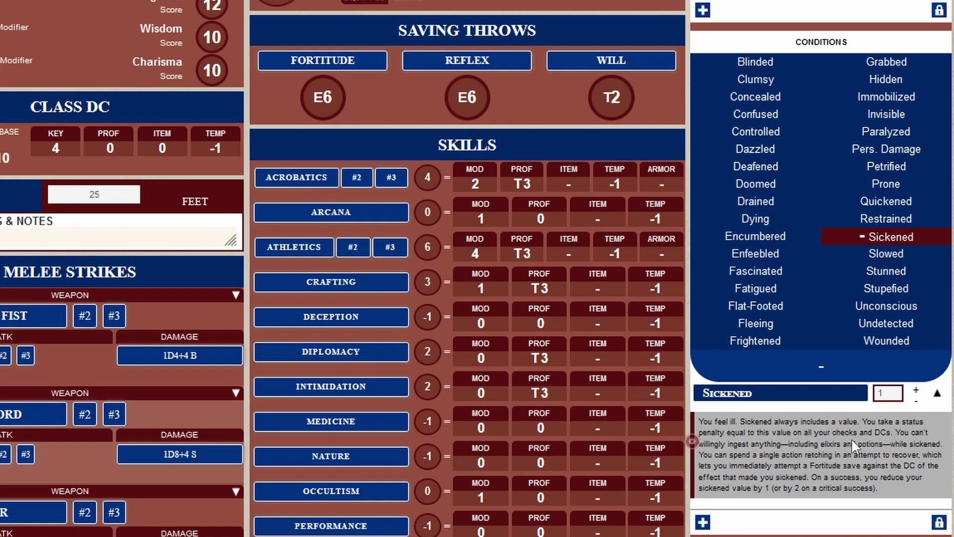
click(883, 394)
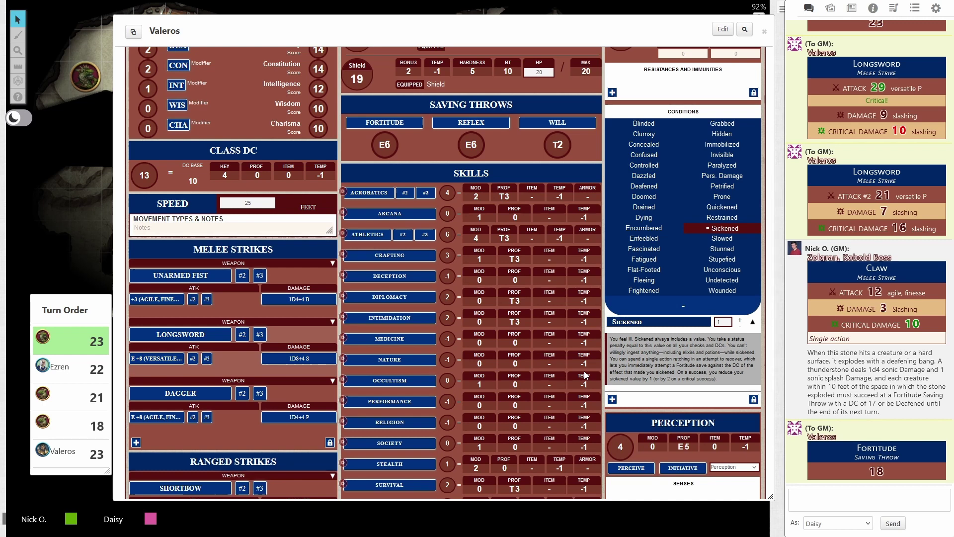
click(721, 228)
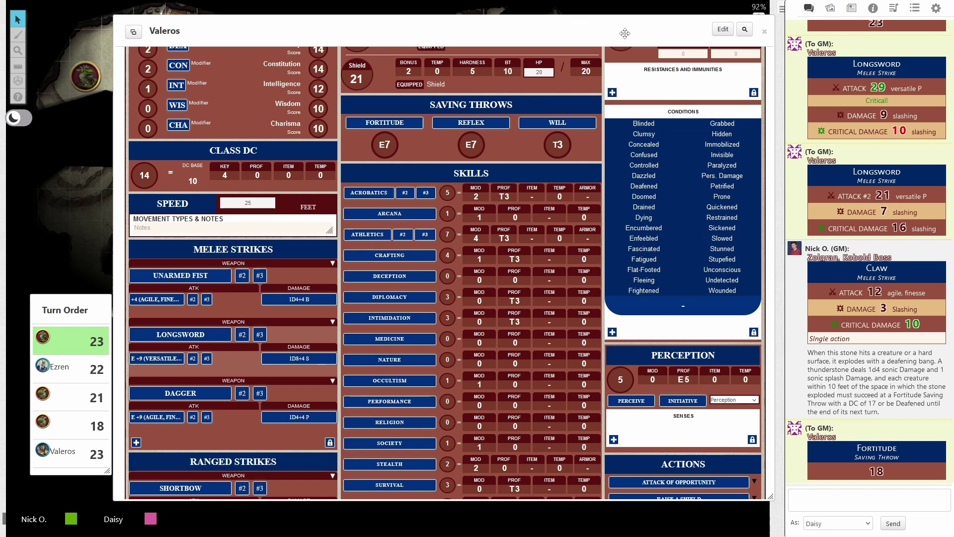
Close Valeros's sheet and move Ezren's token one square toward the mushrooms and the two kobolds
click(764, 31)
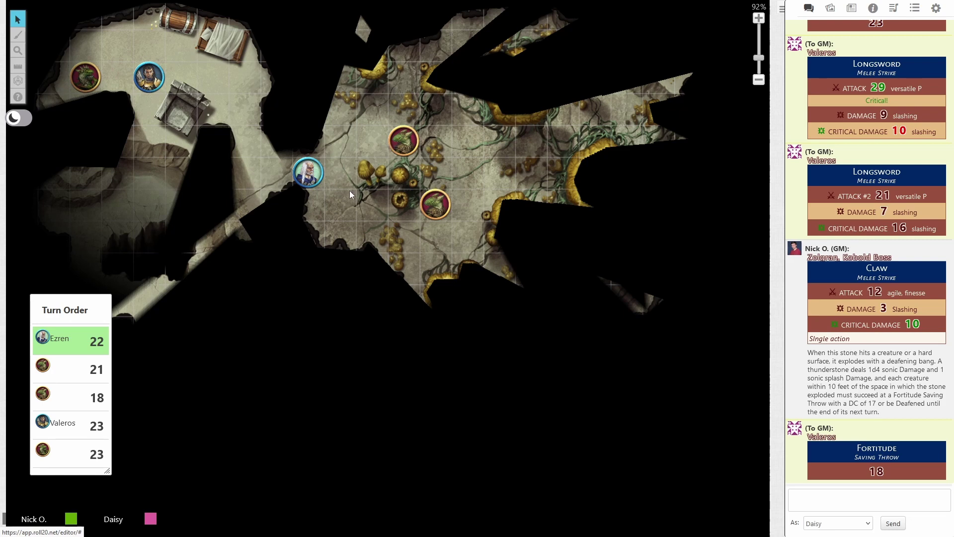
click(310, 174)
drag(311, 174, 342, 177)
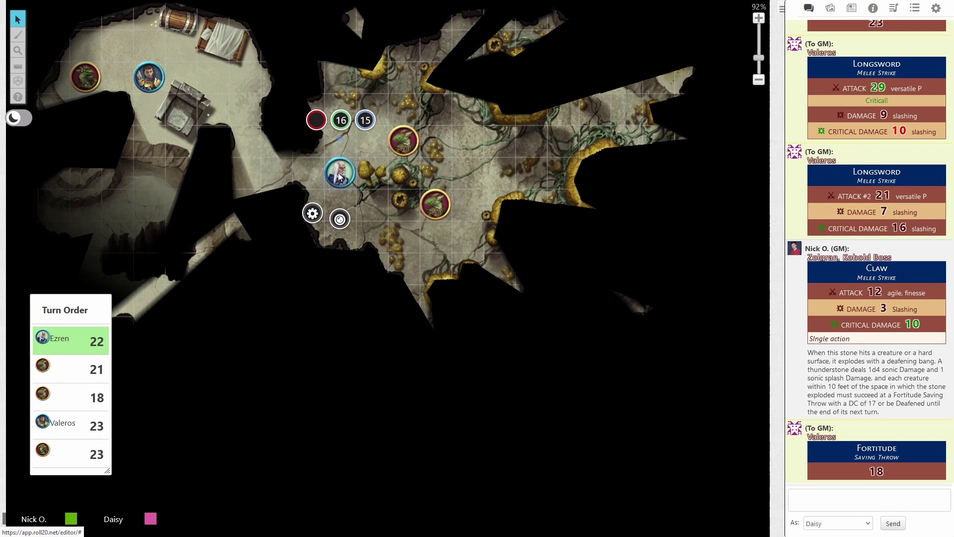
Open Ezren's character sheet, enlarge its window and display his spells
double_click(340, 175)
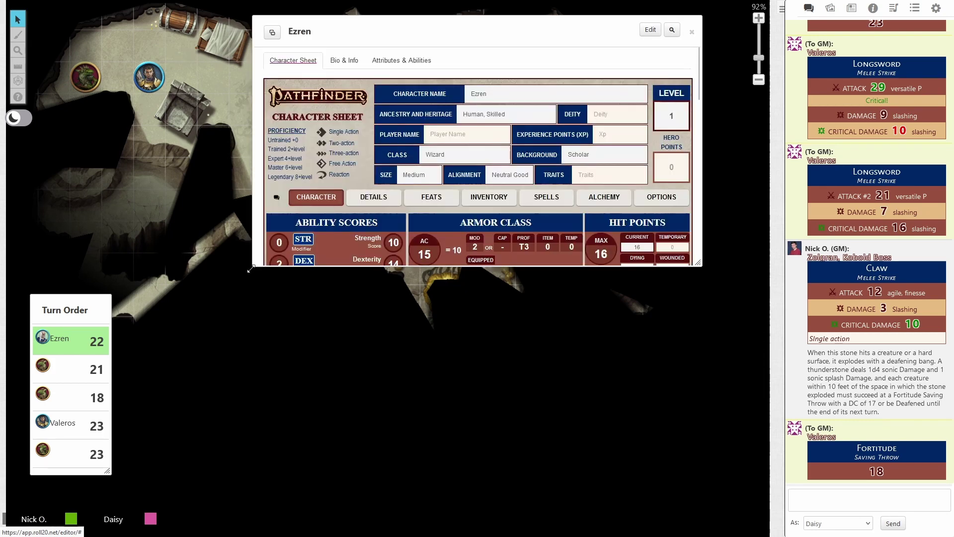
drag(251, 269, 127, 489)
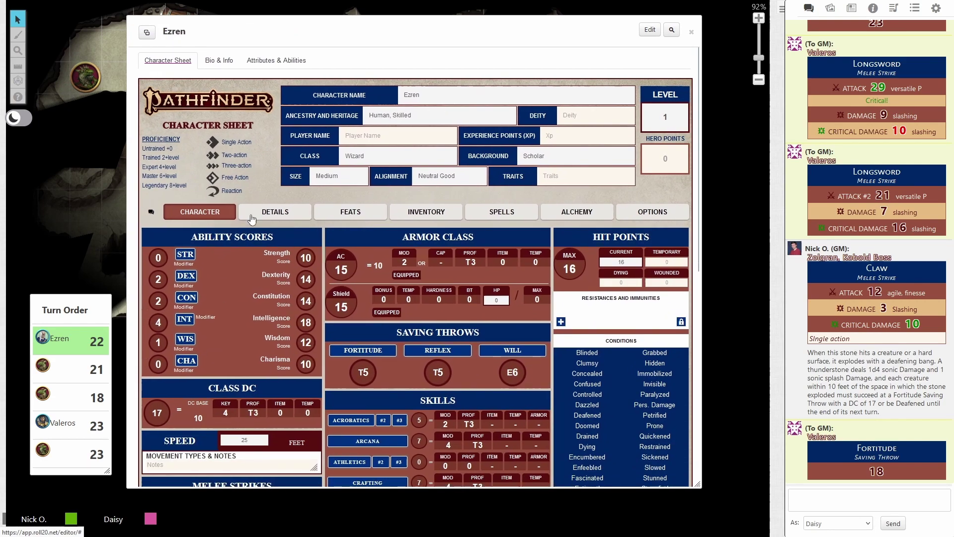
click(515, 213)
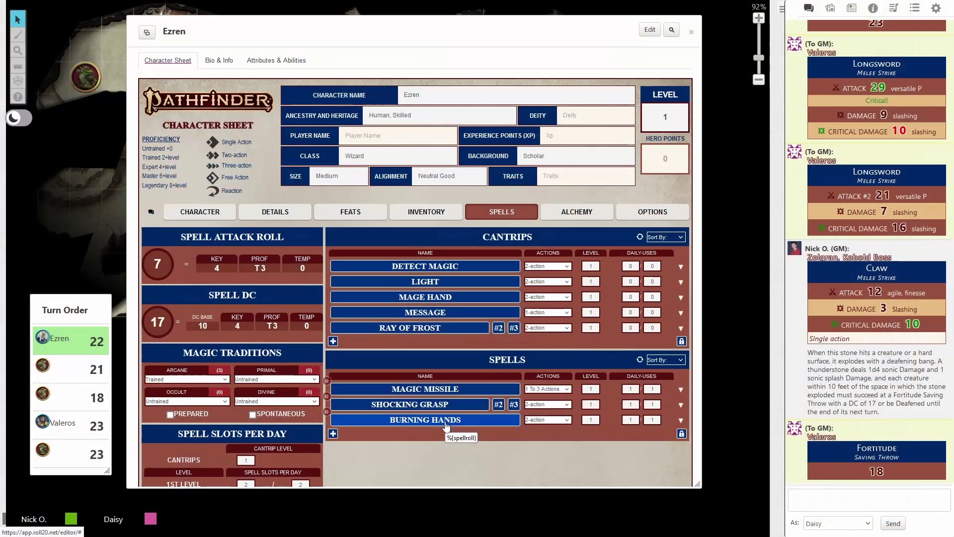
Cast Ezren's Burning Hands spell and inspect its damage, area and basic Reflex save DC in the chat
click(412, 492)
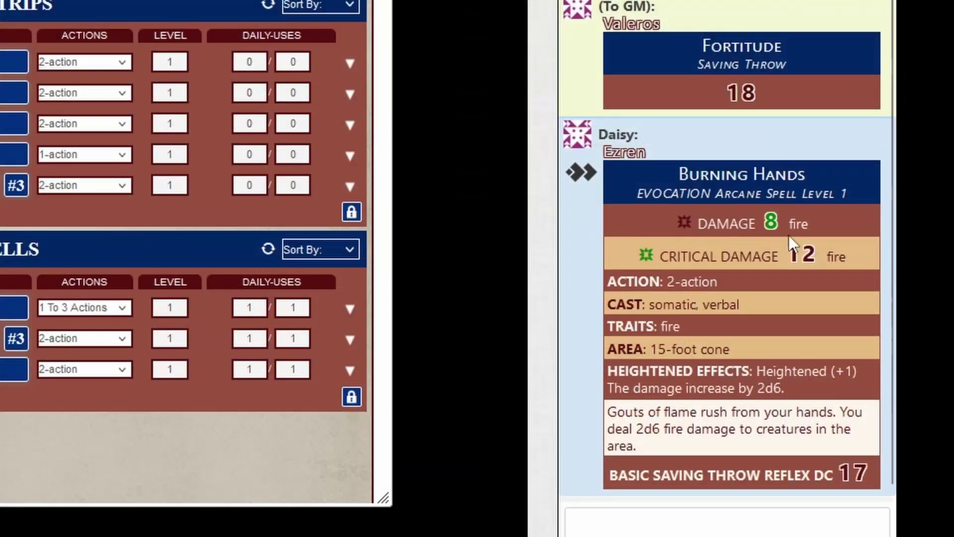
mouse_move(896, 349)
mouse_move(814, 267)
mouse_move(844, 481)
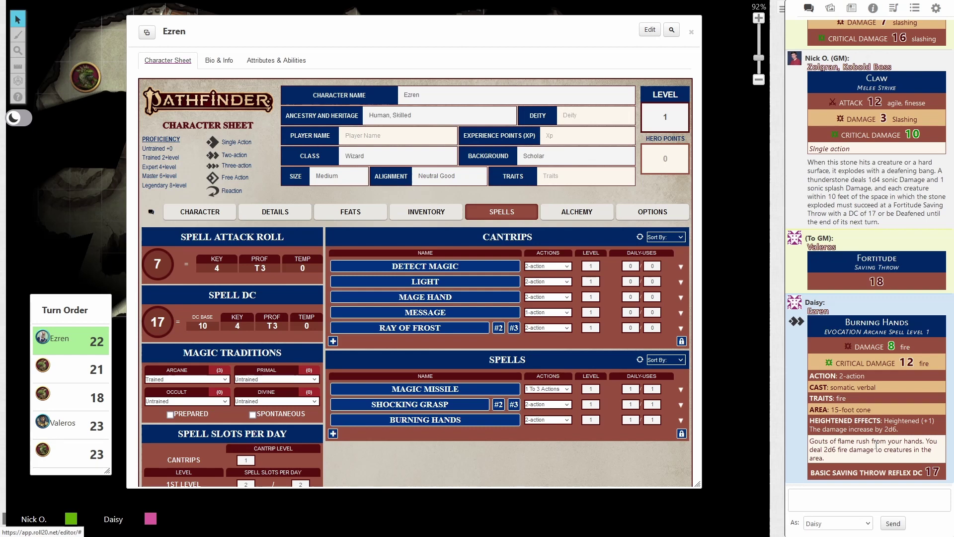
Set Ezren's remaining 1st-level spell slots to 1
scroll(251, 304, down, 3)
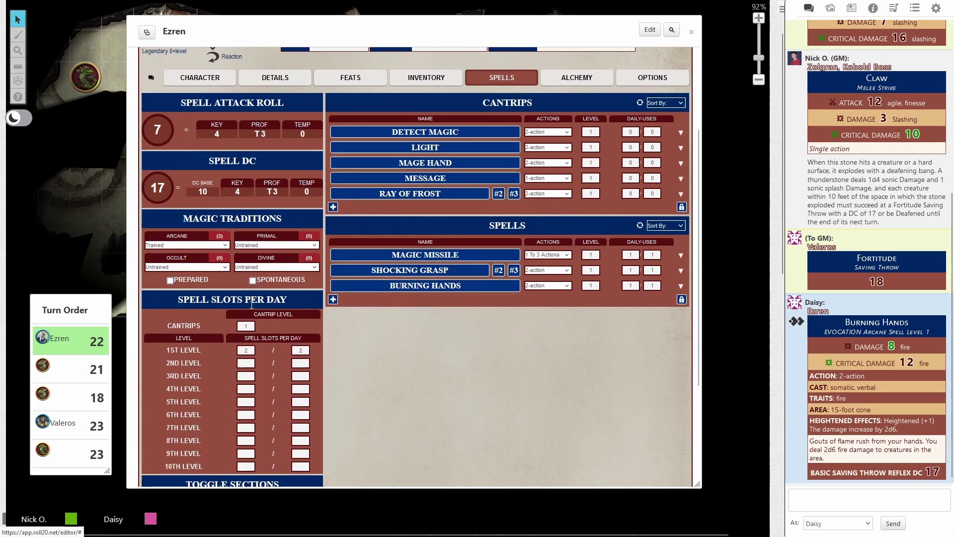
click(249, 306)
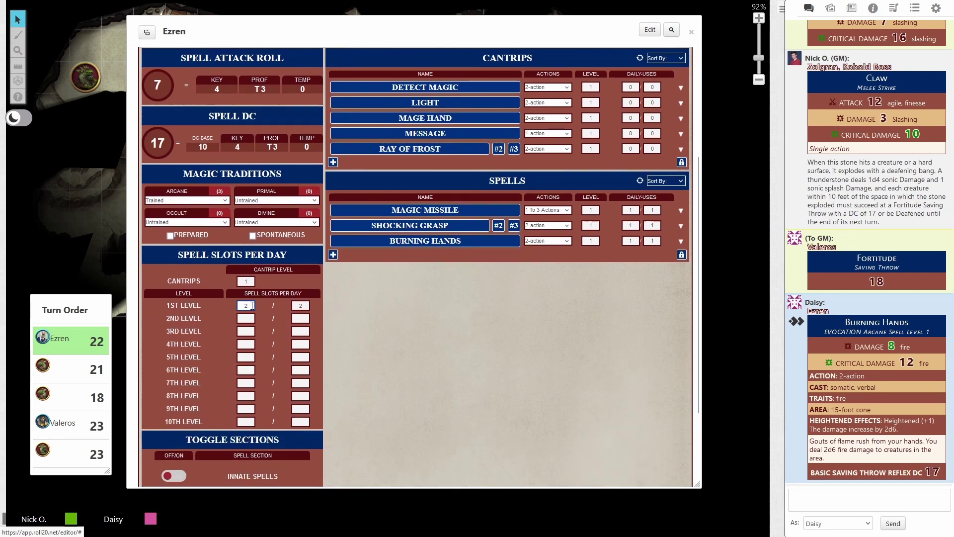
key(BackSpace)
text(1)
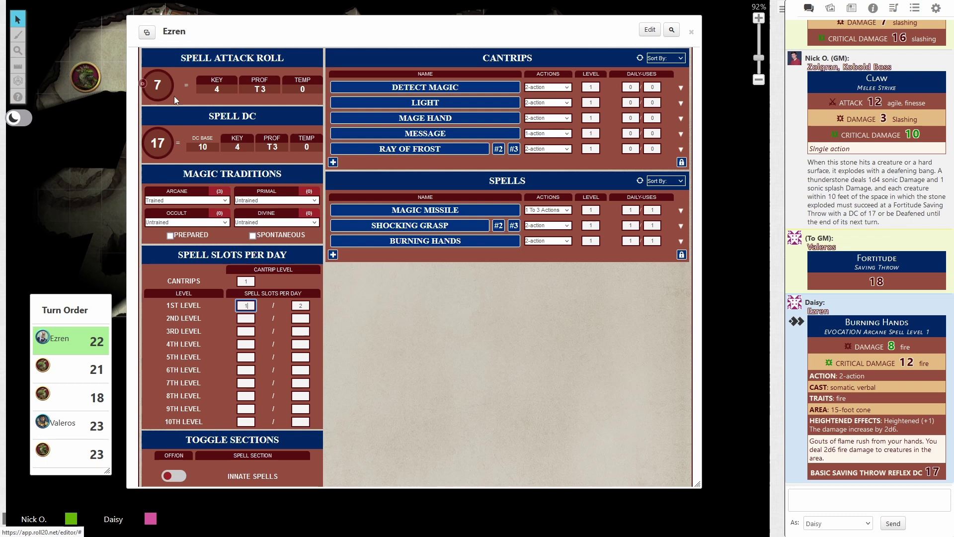
Turn on the Innate Spells and Focus Spells sections of Ezren's sheet
scroll(249, 162, down, 1)
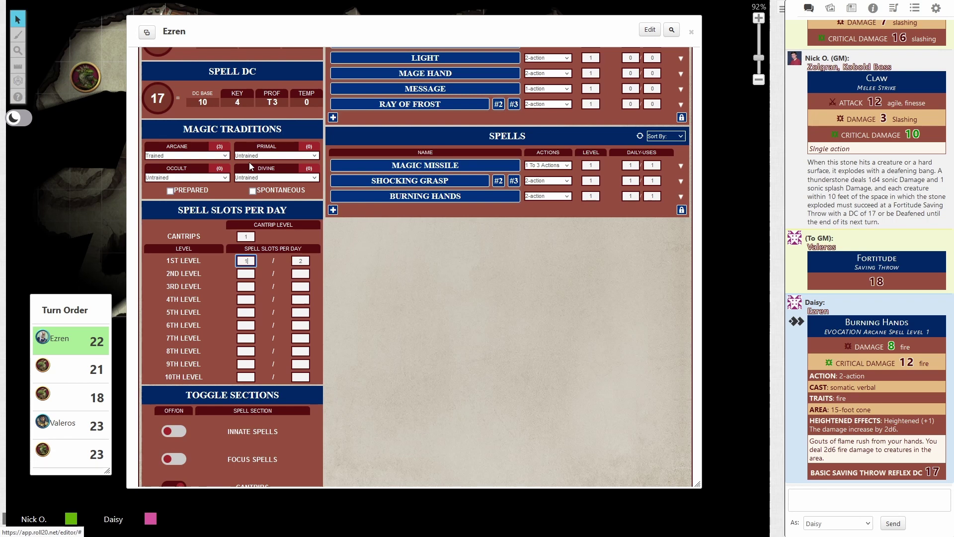
scroll(205, 268, down, 1)
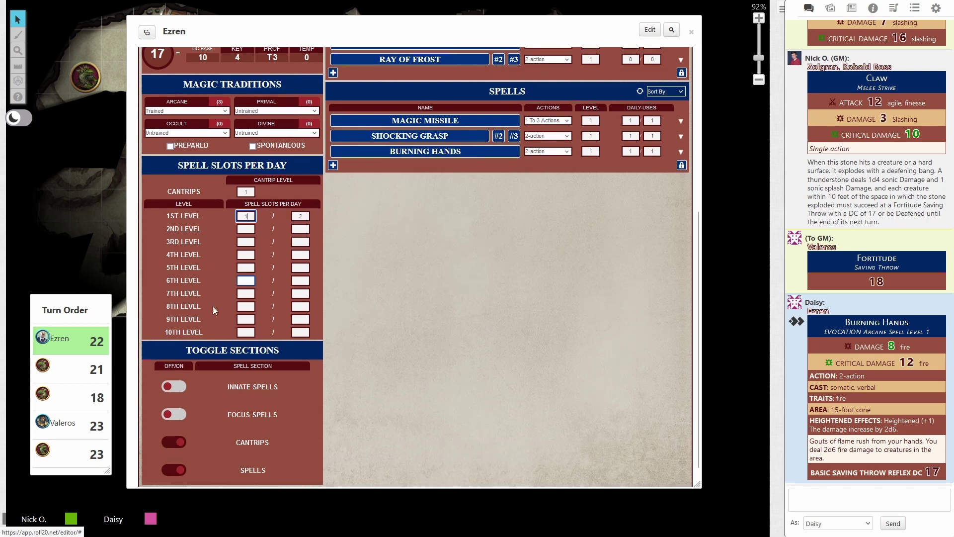
click(171, 388)
click(171, 414)
scroll(445, 142, up, 3)
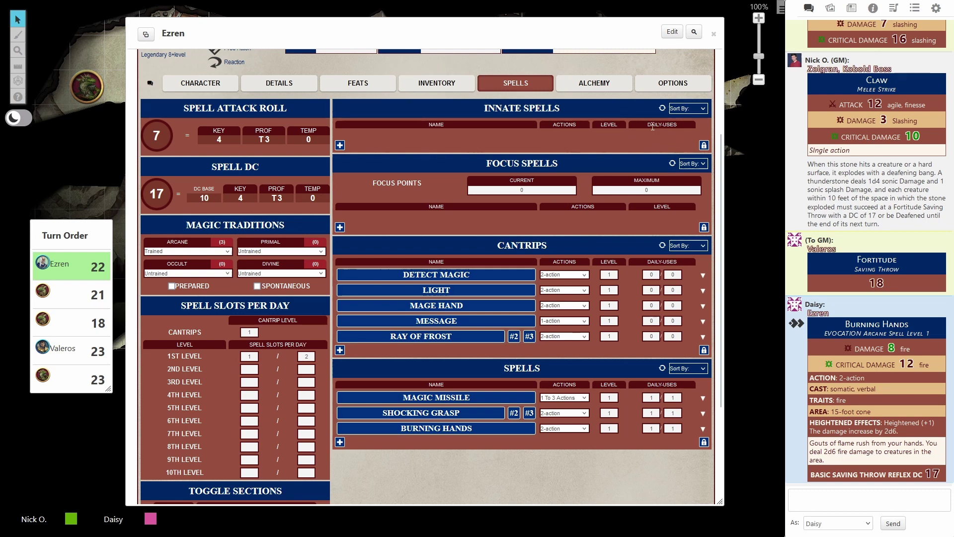
Search the Pathfinder Second Edition compendium for "charm" and add the Charm spell to Ezren's innate spells
click(873, 9)
click(843, 45)
text(charm)
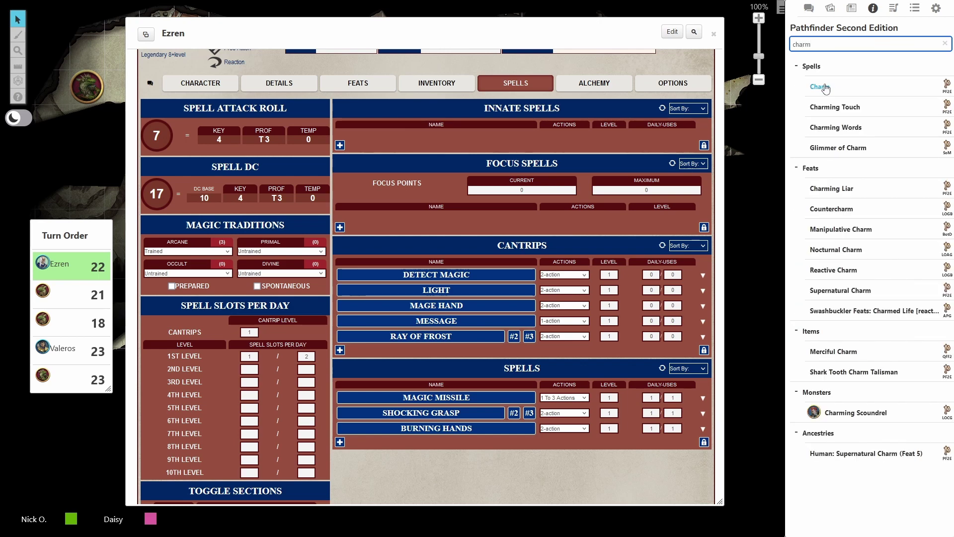
drag(822, 87, 514, 134)
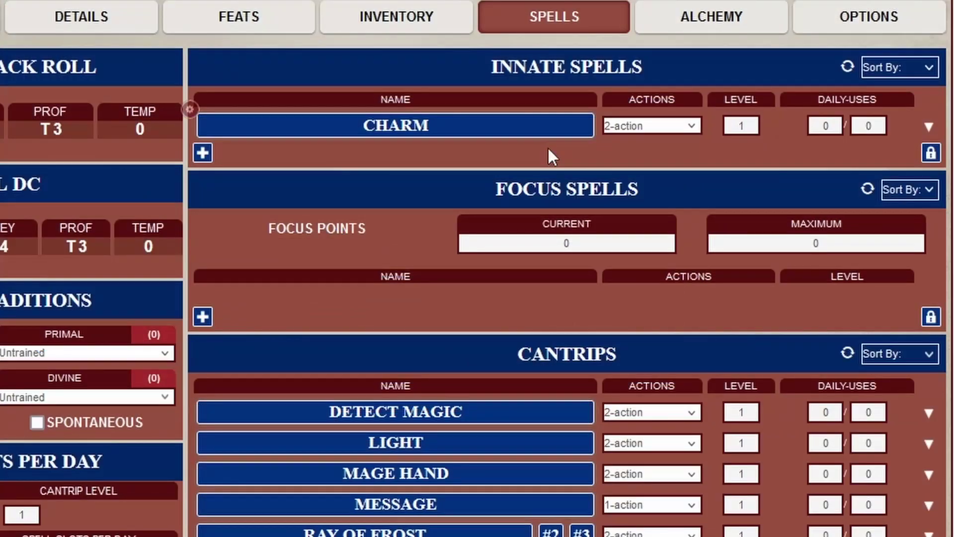
Unlock Ezren's innate spell list, delete the Charm spell and lock the list again
click(931, 153)
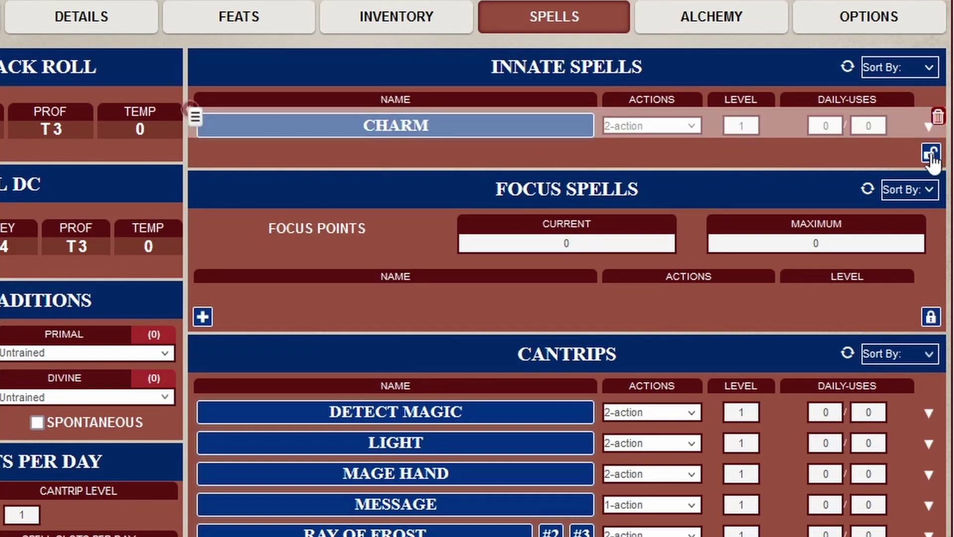
click(939, 118)
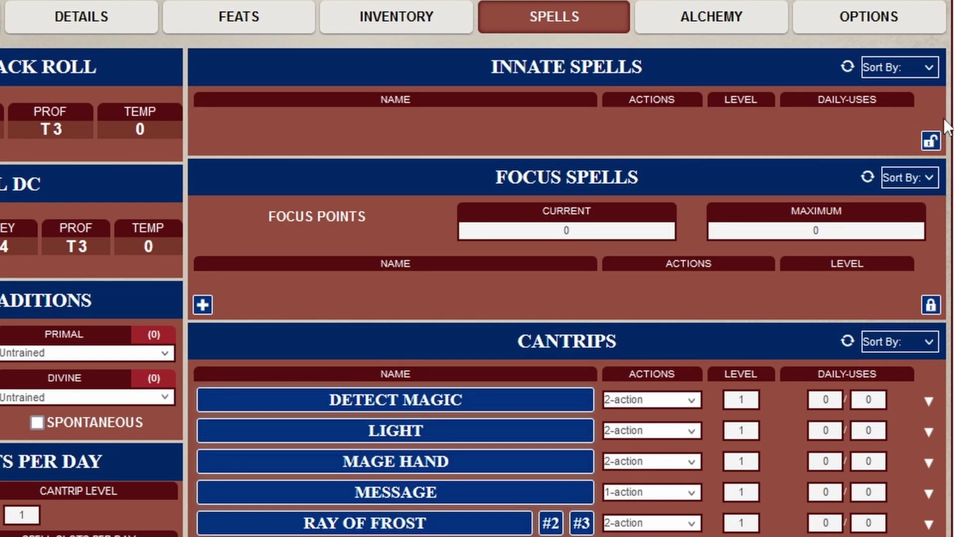
click(931, 142)
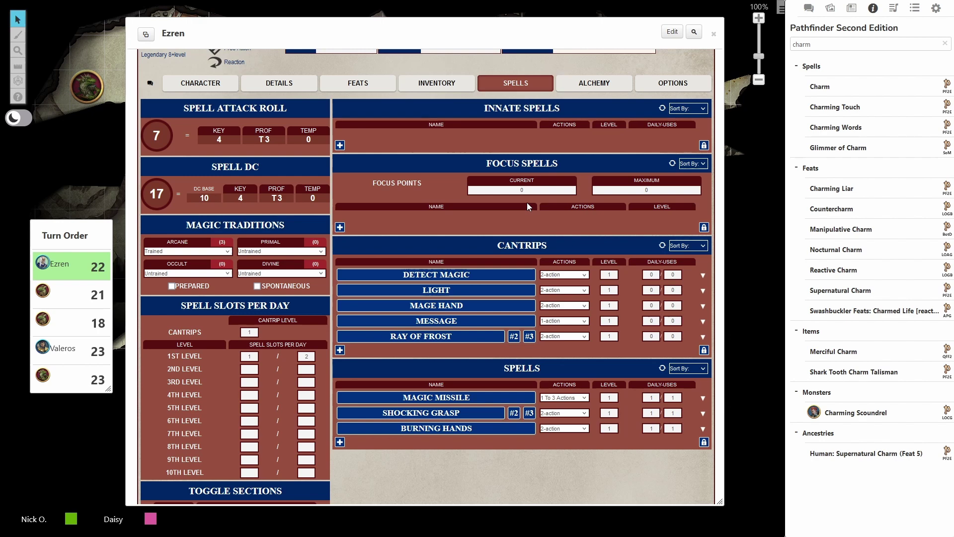
Search the compendium for "counterspell", add Counterspell (Wizard) to Ezren's class feats and read its description
click(274, 90)
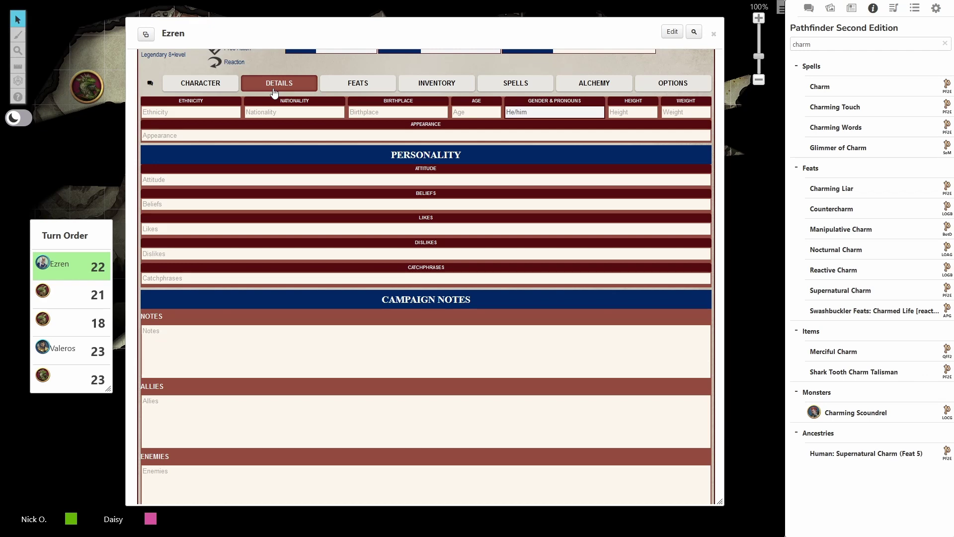
click(358, 84)
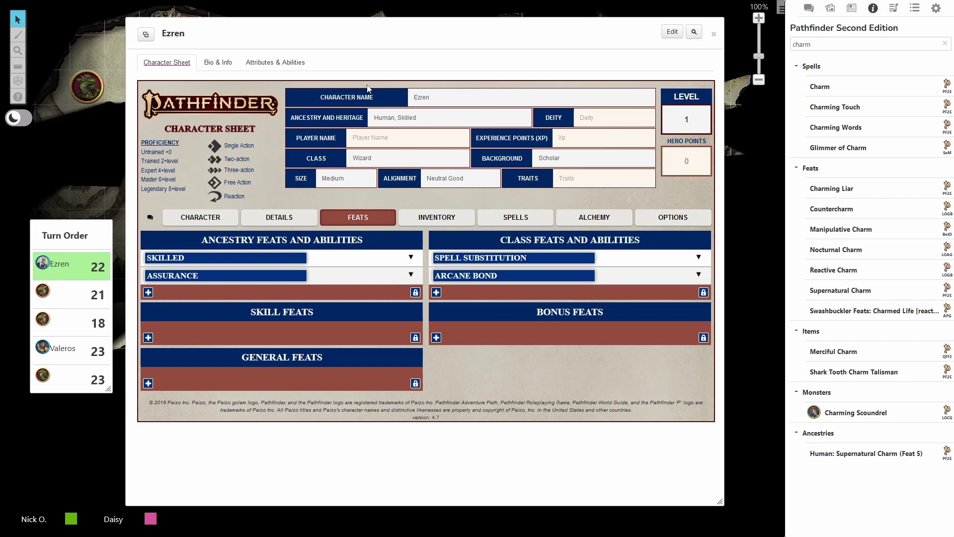
click(945, 44)
text(c)
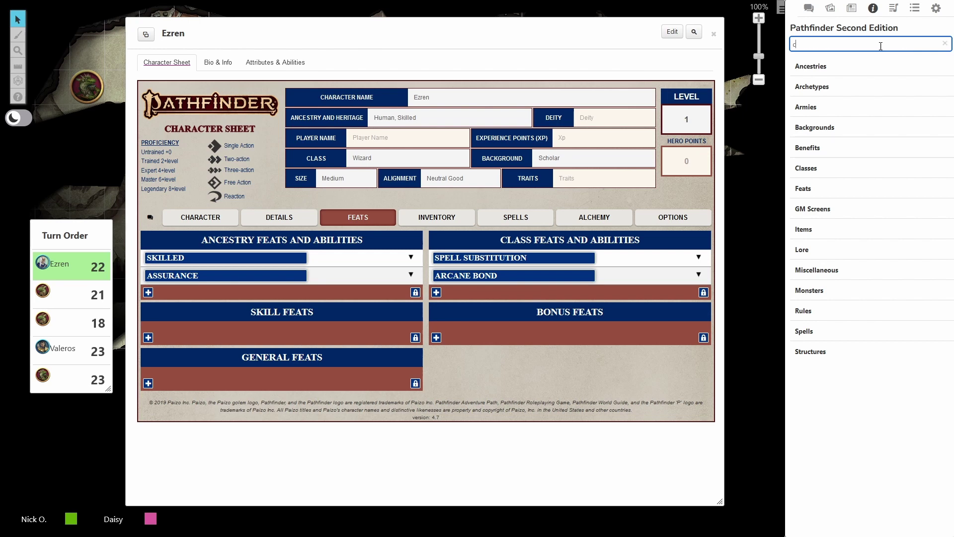
text(ounterspell)
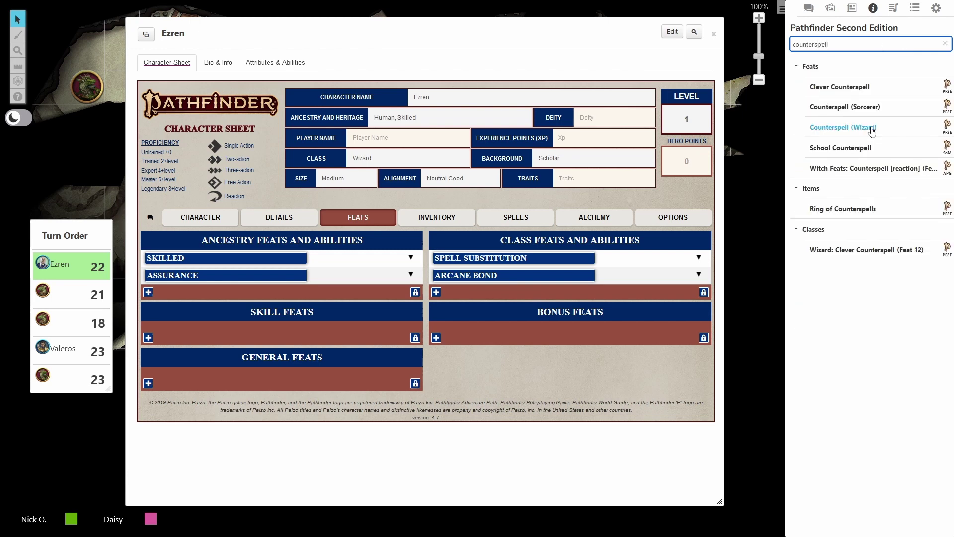
drag(845, 127, 640, 274)
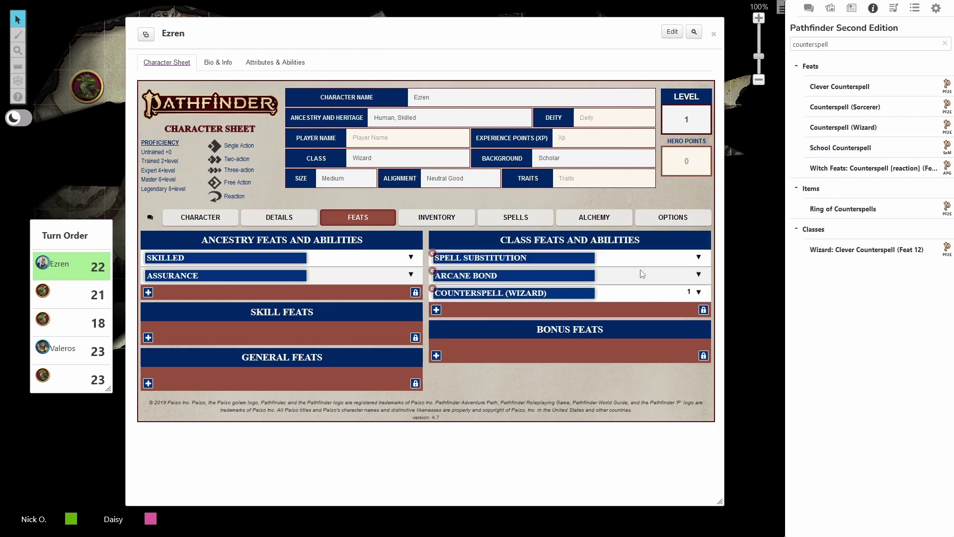
click(700, 293)
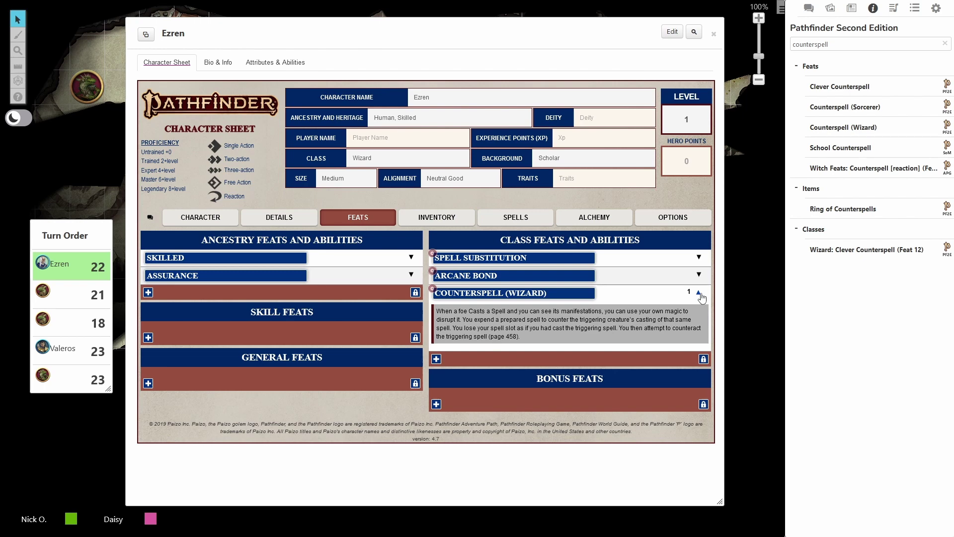
click(700, 292)
Search the compendium for "staff" and add the plain Staff to the held items in Ezren's inventory
click(430, 218)
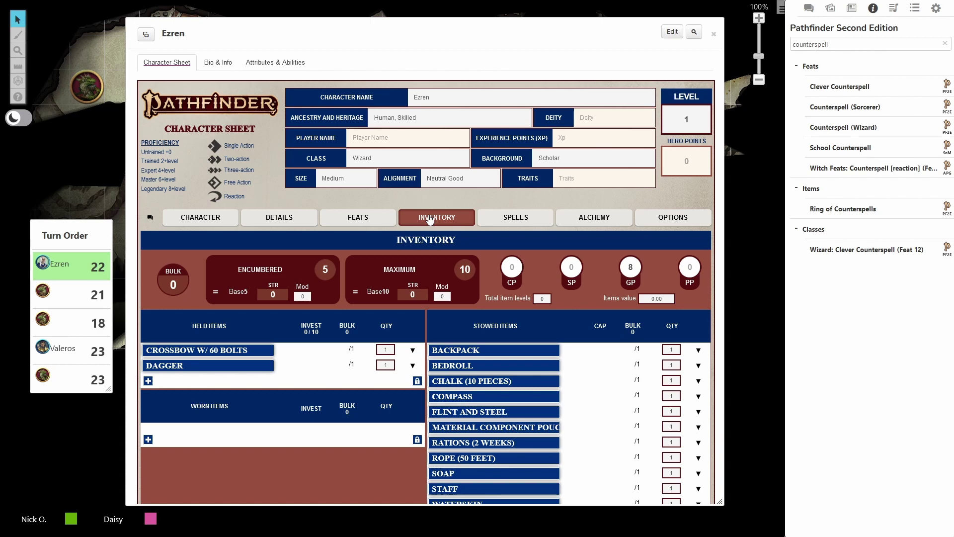
scroll(429, 214, down, 1)
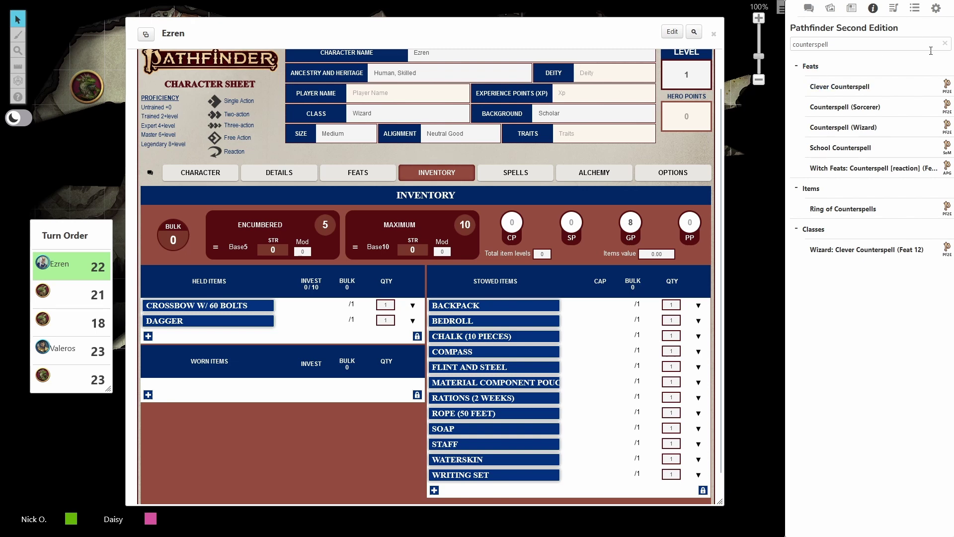
click(945, 44)
text(sta)
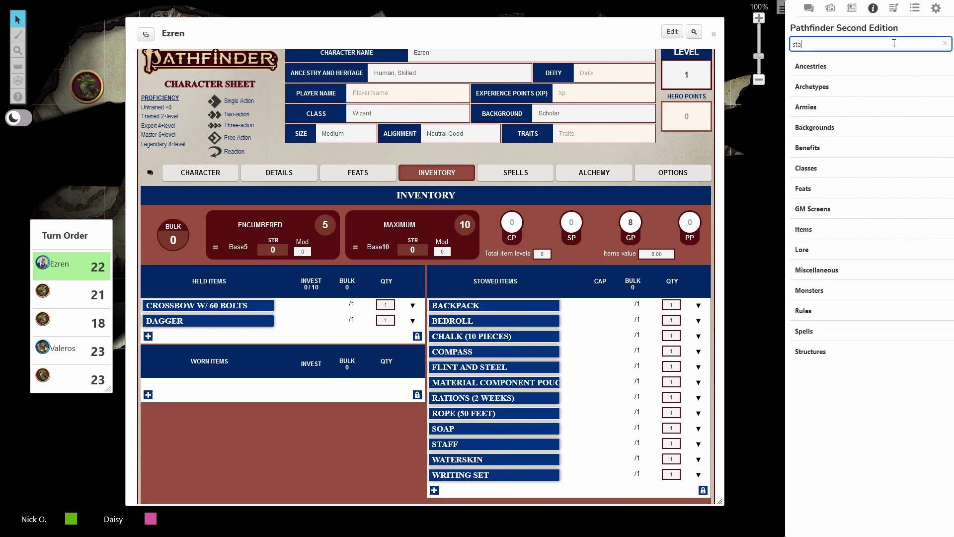
text(ff)
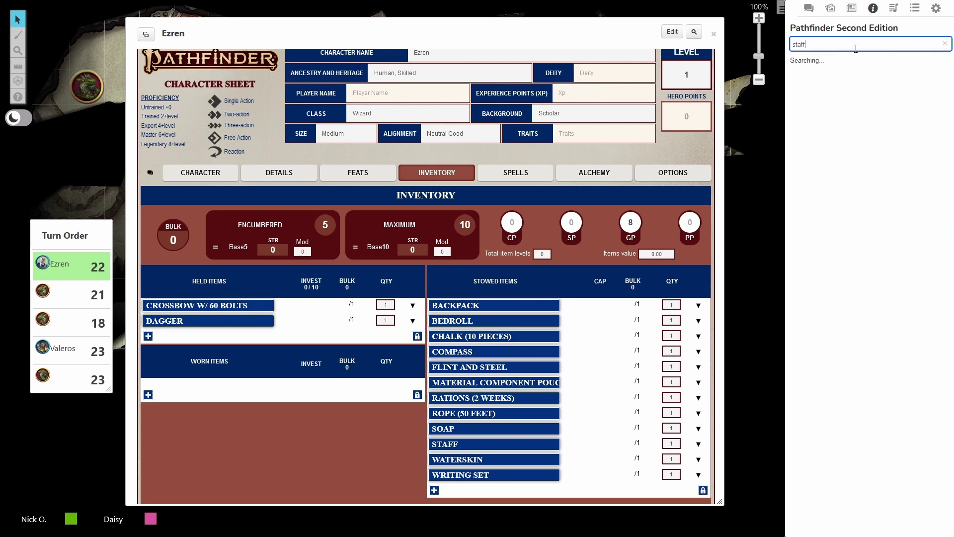
scroll(845, 248, down, 10)
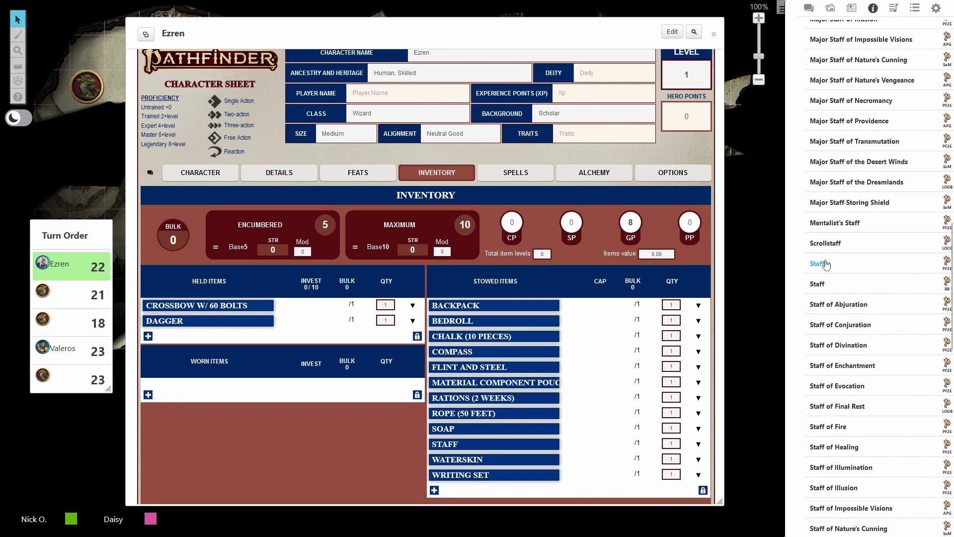
drag(826, 264, 285, 326)
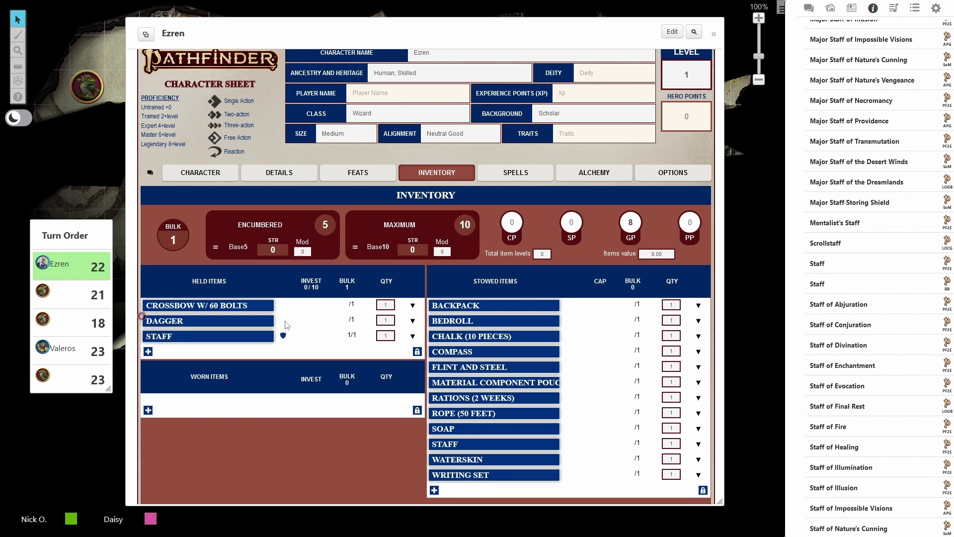
Check Ezren's melee strikes for the staff and return to the inventory
click(224, 178)
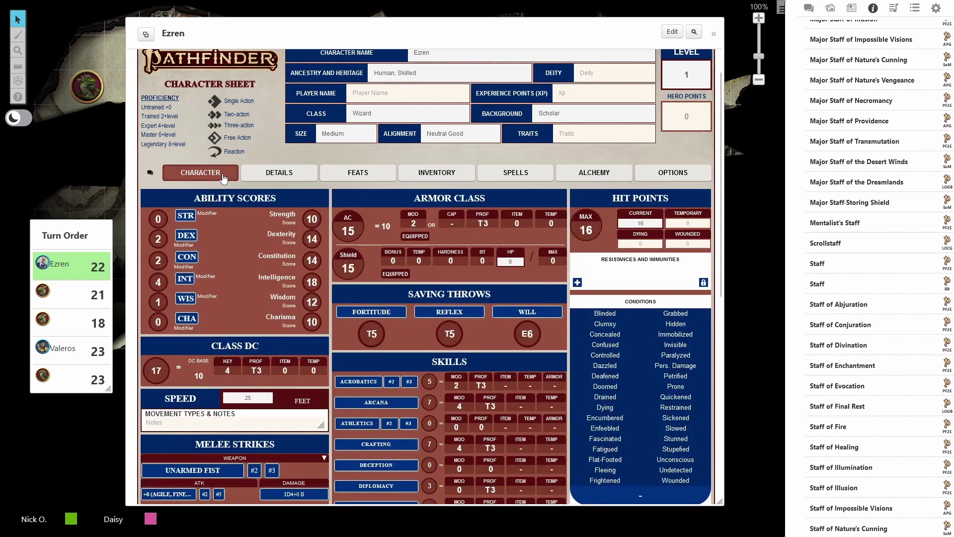
scroll(224, 178, down, 5)
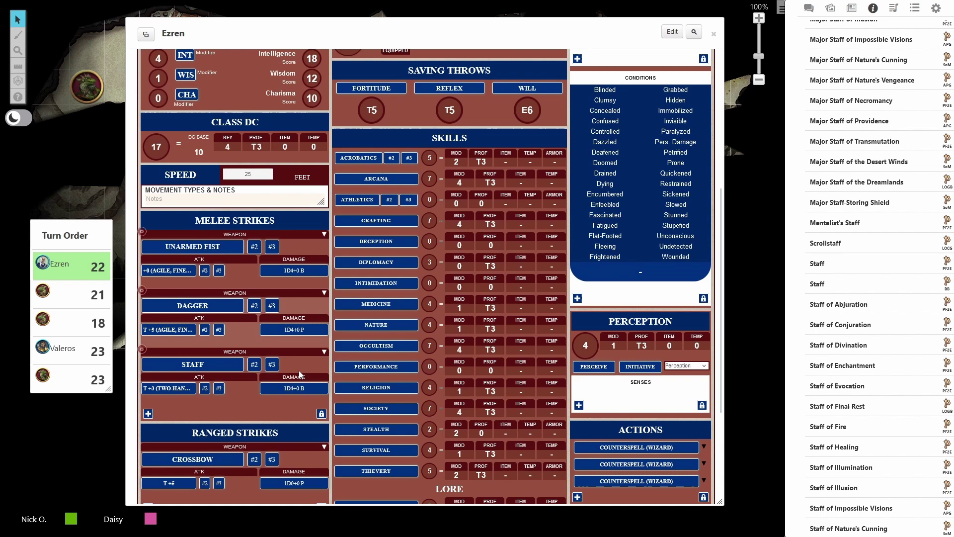
scroll(299, 371, up, 6)
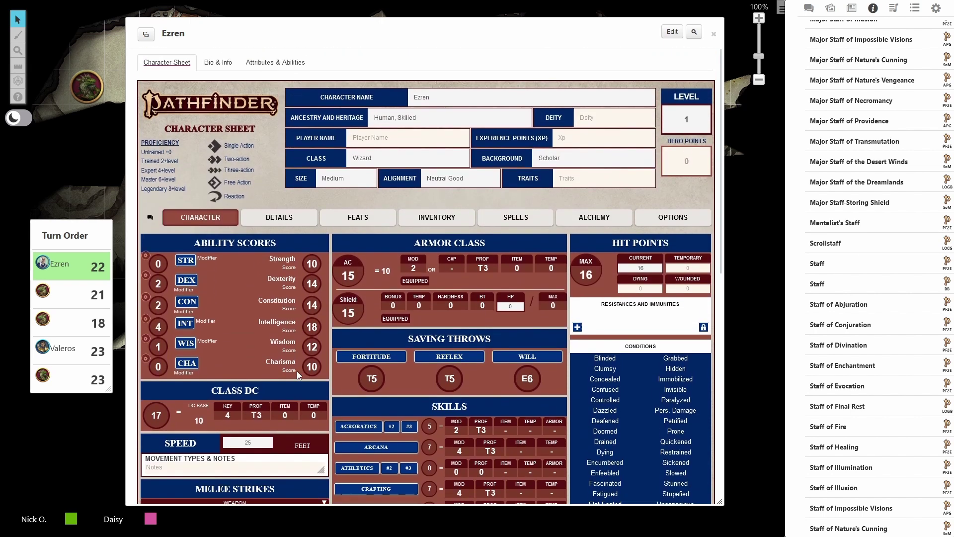
click(437, 218)
scroll(275, 395, down, 1)
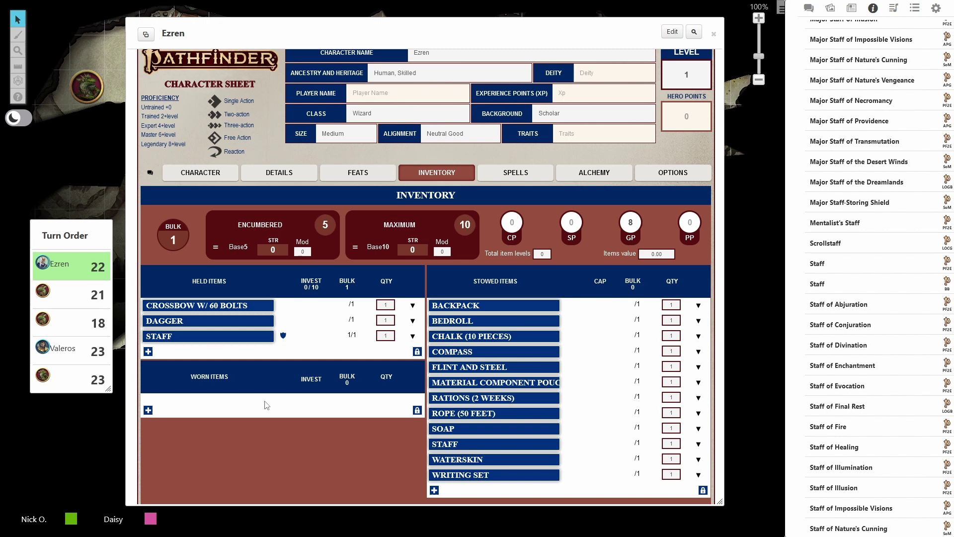
Search the compendium for "lesser acid flask", add the Lesser Acid Flask to Ezren's bomb formulas and view its strike roll in chat
click(596, 177)
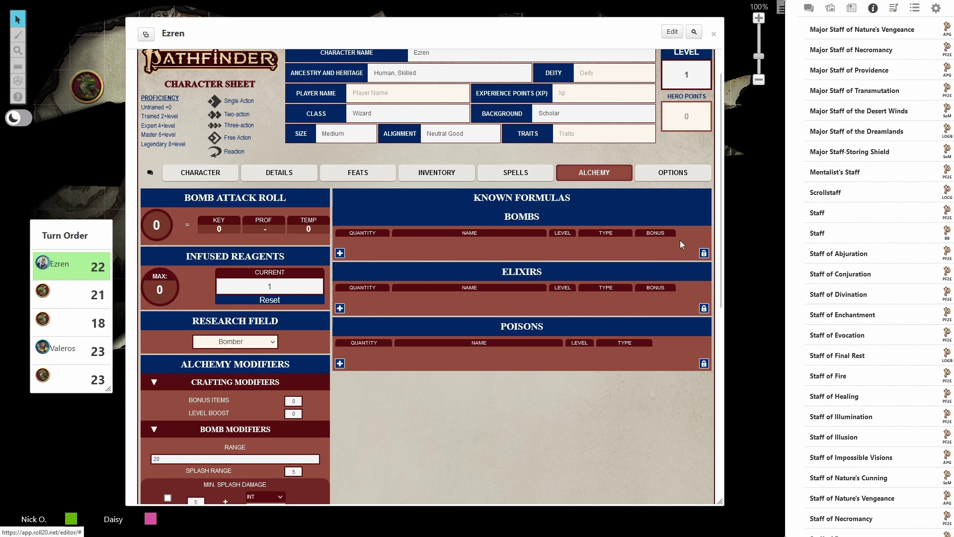
scroll(875, 30, up, 15)
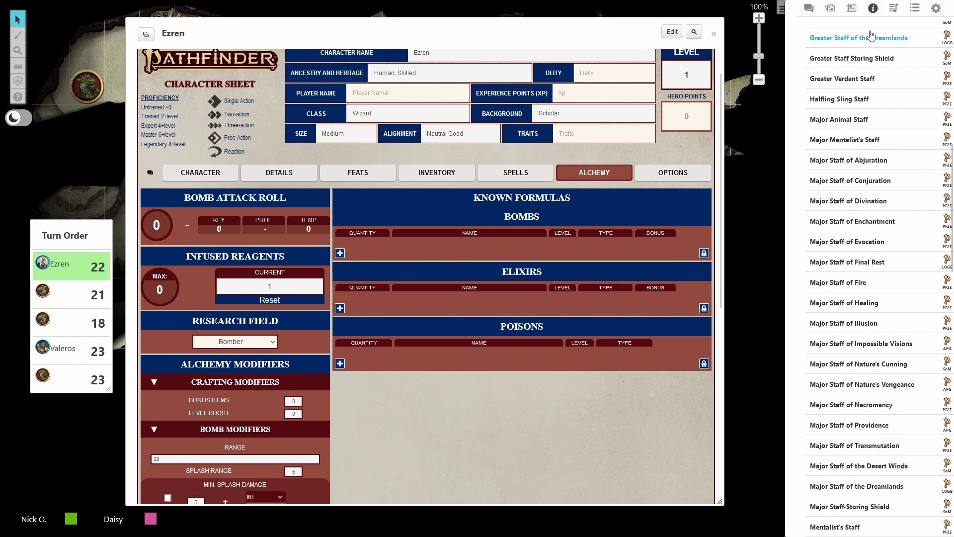
scroll(870, 36, up, 2)
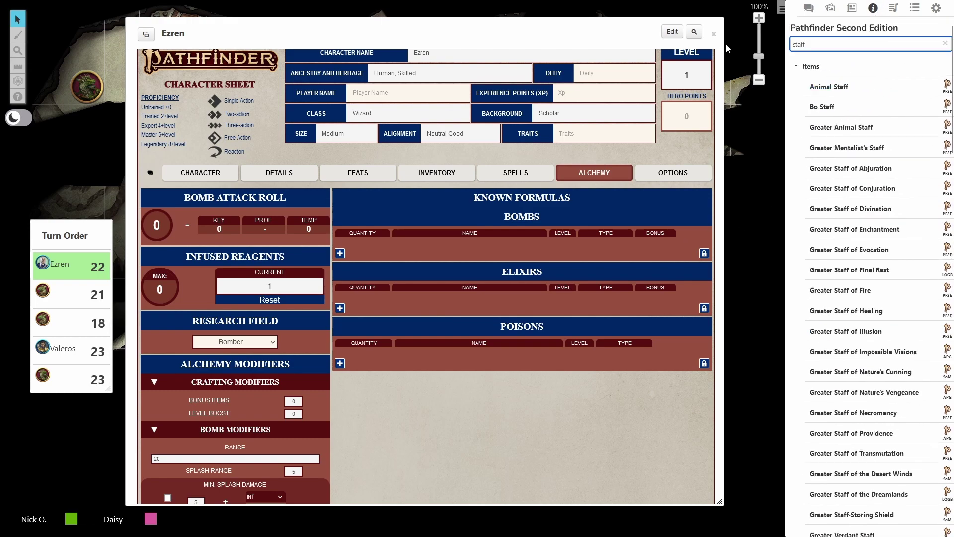
key(BackSpace)
key(BackSpace)
key(BackSpace)
key(BackSpace)
text(lesser)
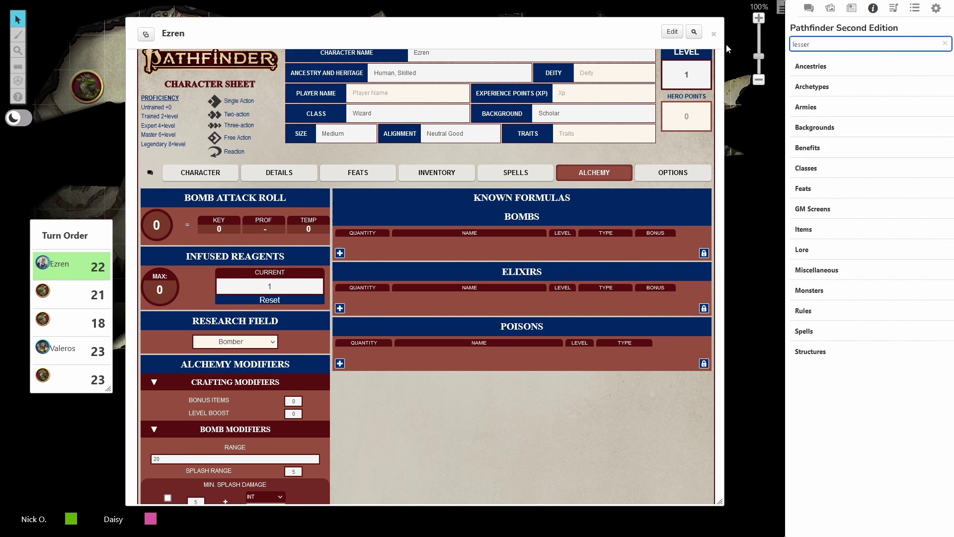
text( acid flask)
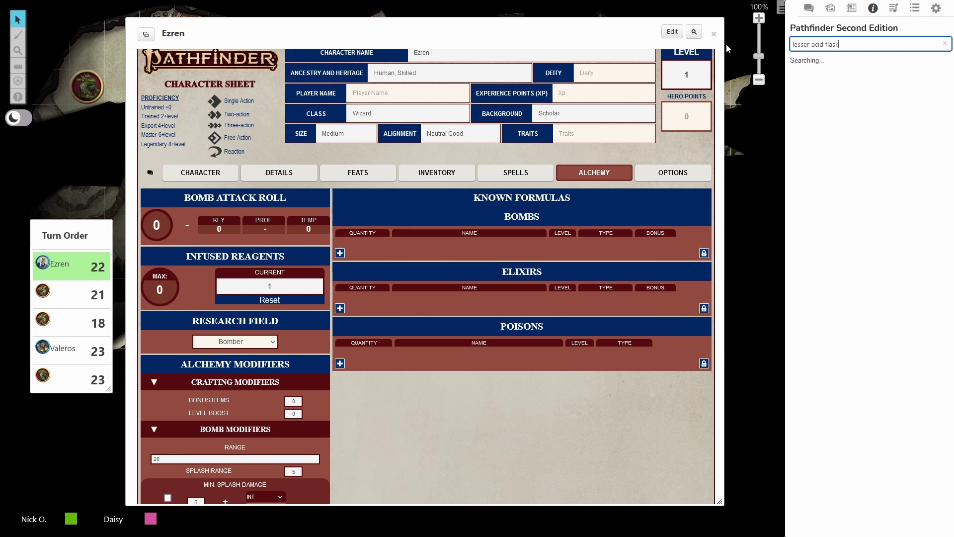
drag(836, 87, 572, 251)
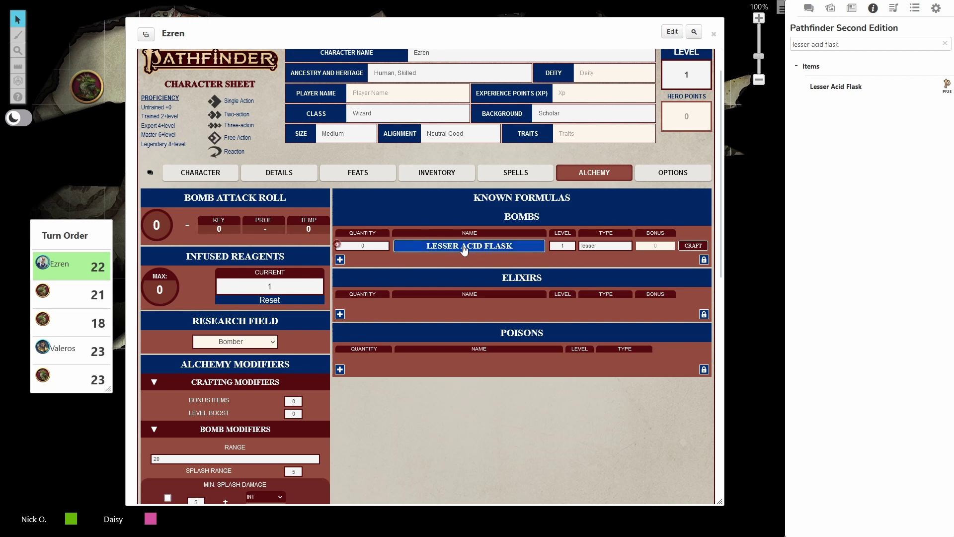
click(818, 9)
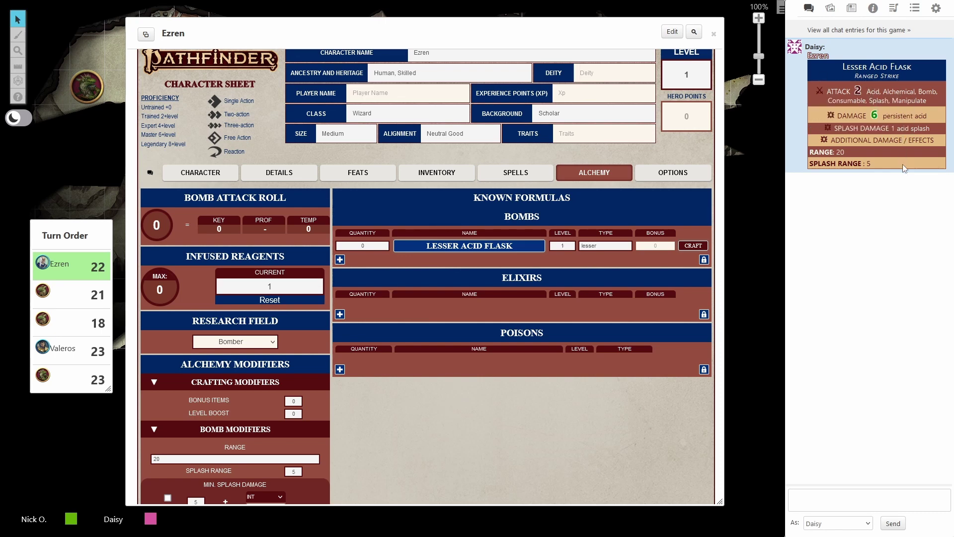
Review the options of Ezren's sheet and close the sheet
click(676, 175)
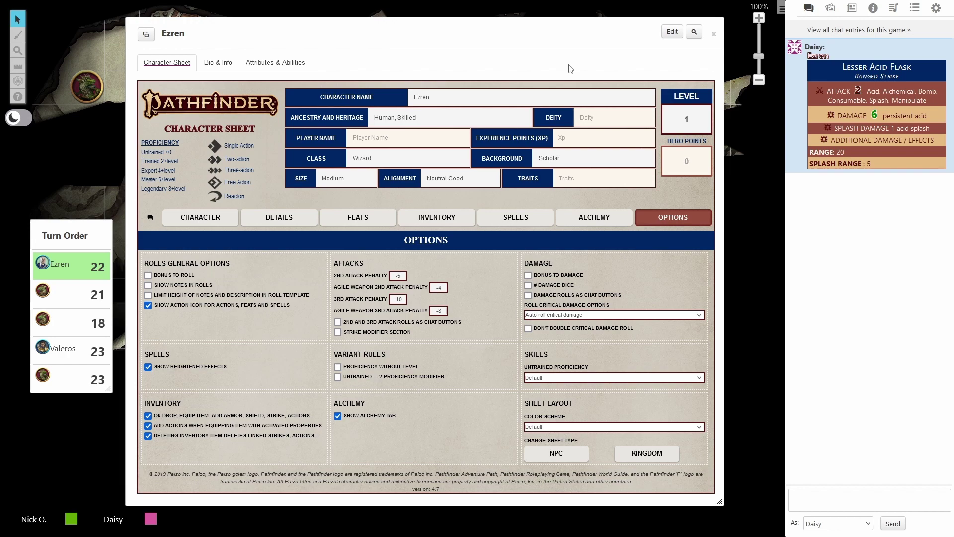
click(714, 34)
Open Rungie's character sheet from the journal and enlarge its window to show more of the sheet
click(852, 8)
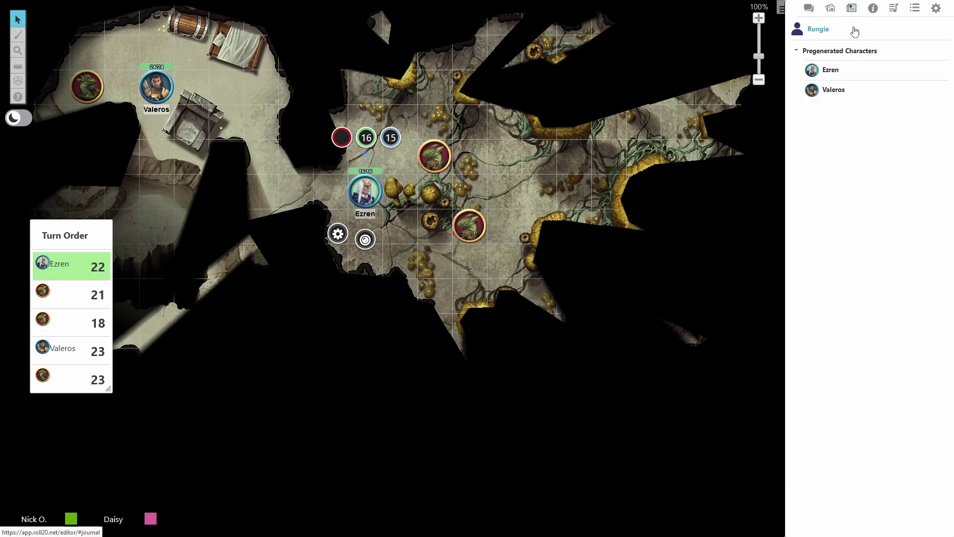
click(819, 30)
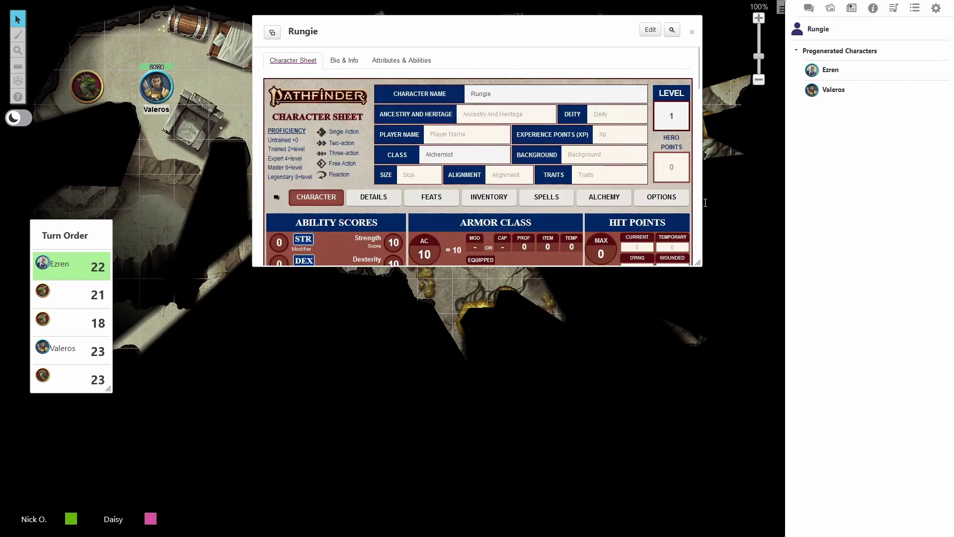
drag(701, 266, 735, 510)
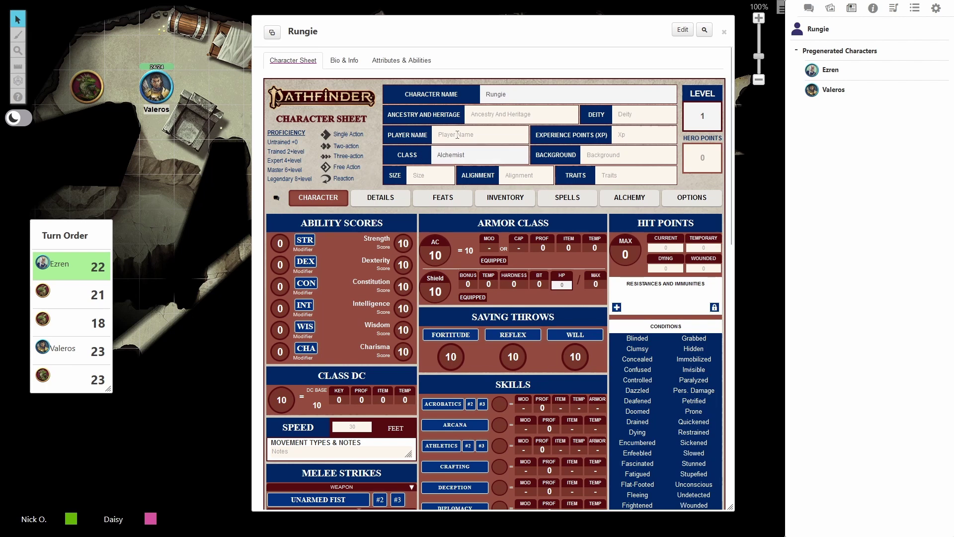
click(542, 118)
click(629, 110)
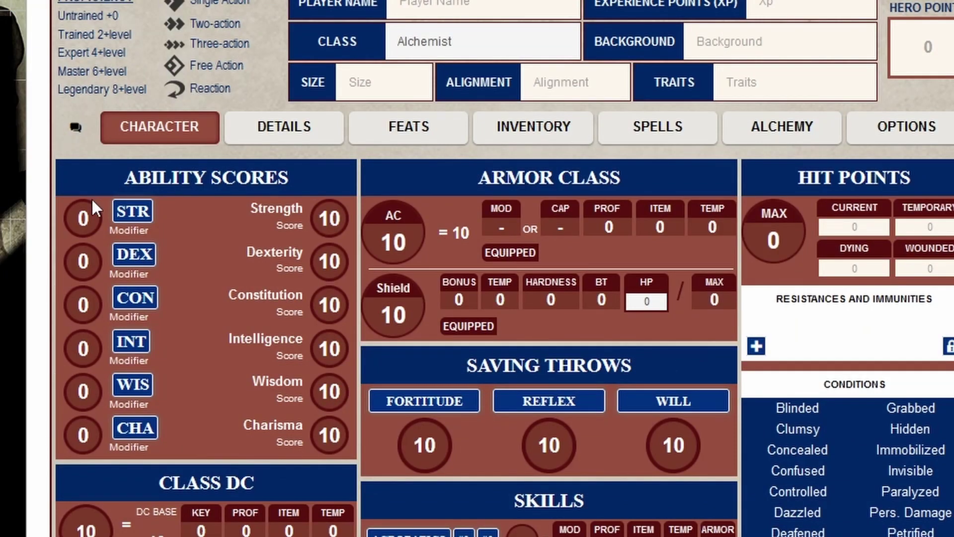
Set Rungie's base Strength score to 16 and close the strength settings
mouse_move(88, 203)
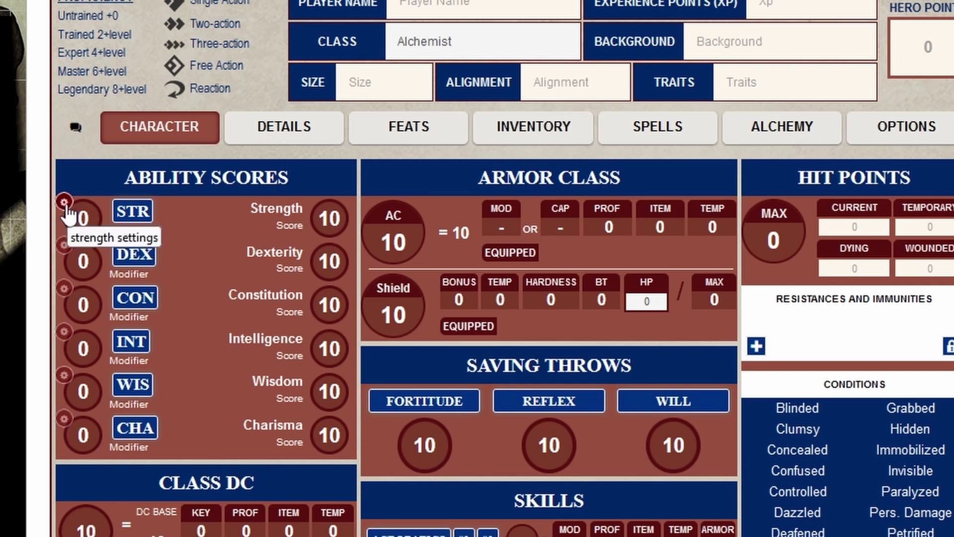
click(65, 204)
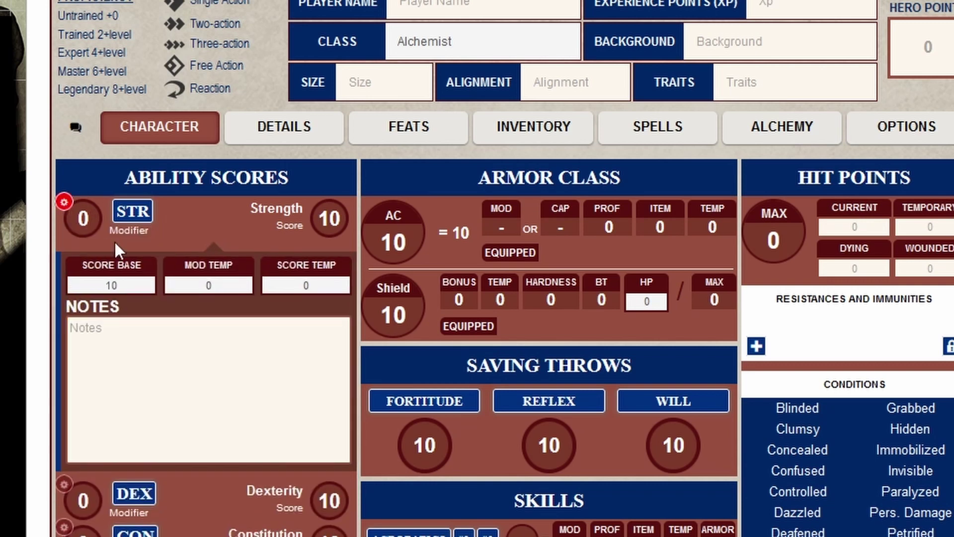
click(135, 286)
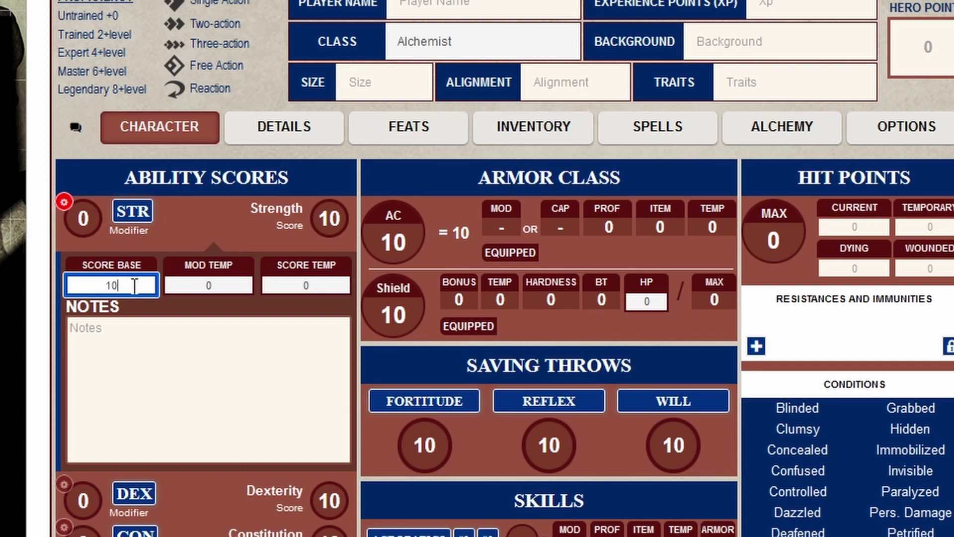
key(BackSpace)
text(6)
click(198, 235)
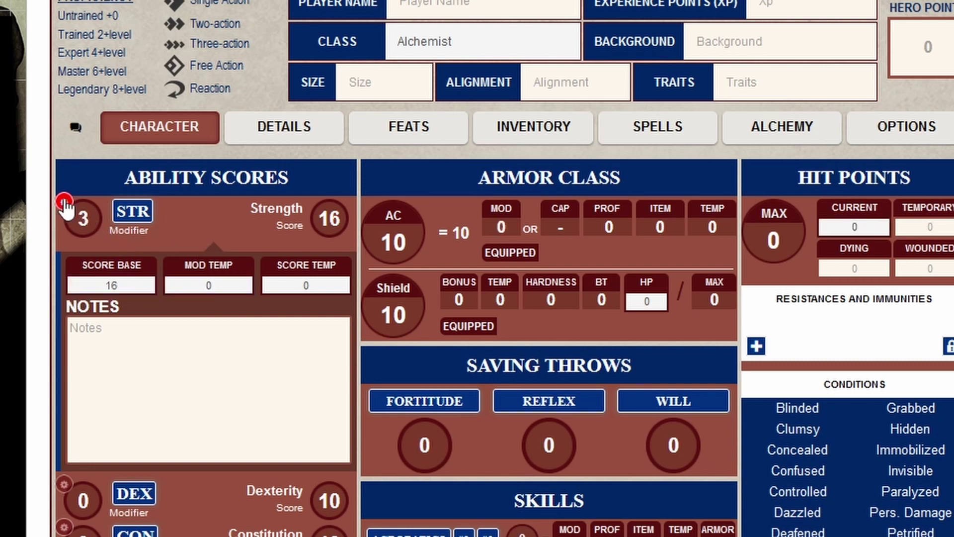
click(63, 201)
Set Rungie's base Dexterity score to 18 and close the dexterity settings
click(64, 246)
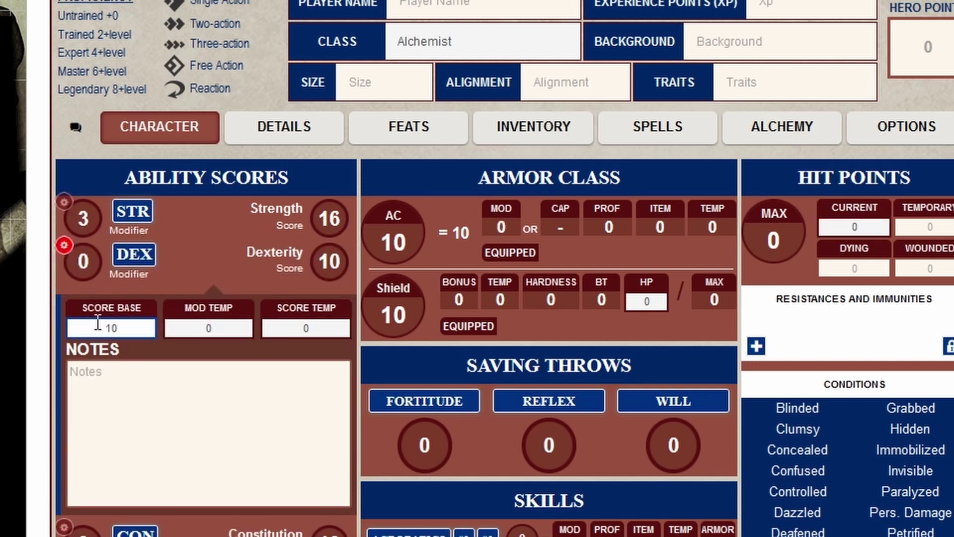
click(131, 329)
key(BackSpace)
key(BackSpace)
text(18)
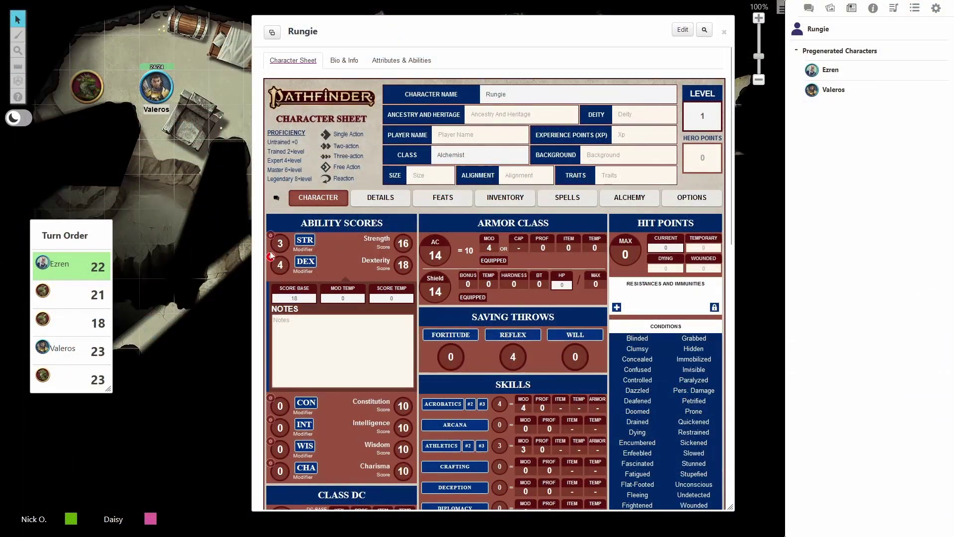
click(270, 257)
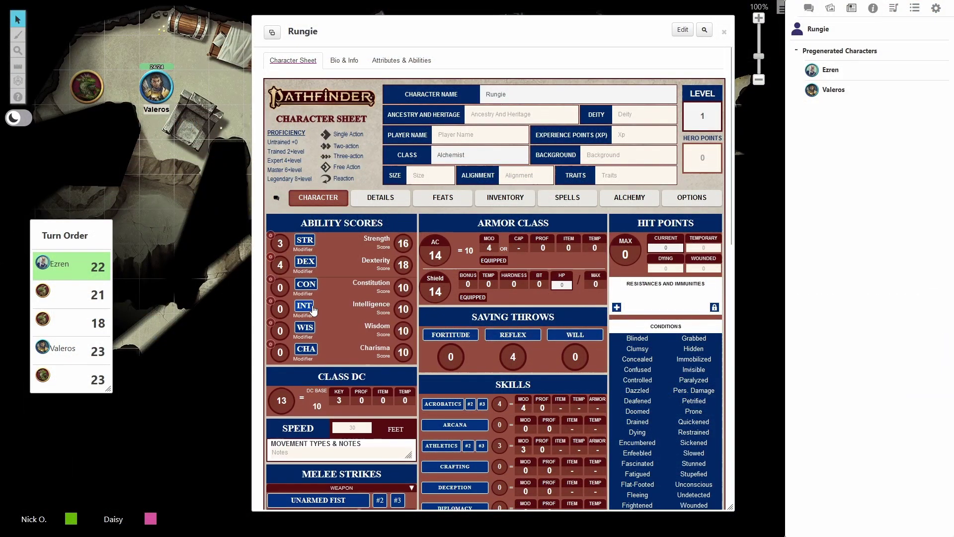
Open the saving throw settings and set the Fortitude proficiency rank to trained
scroll(356, 290, down, 1)
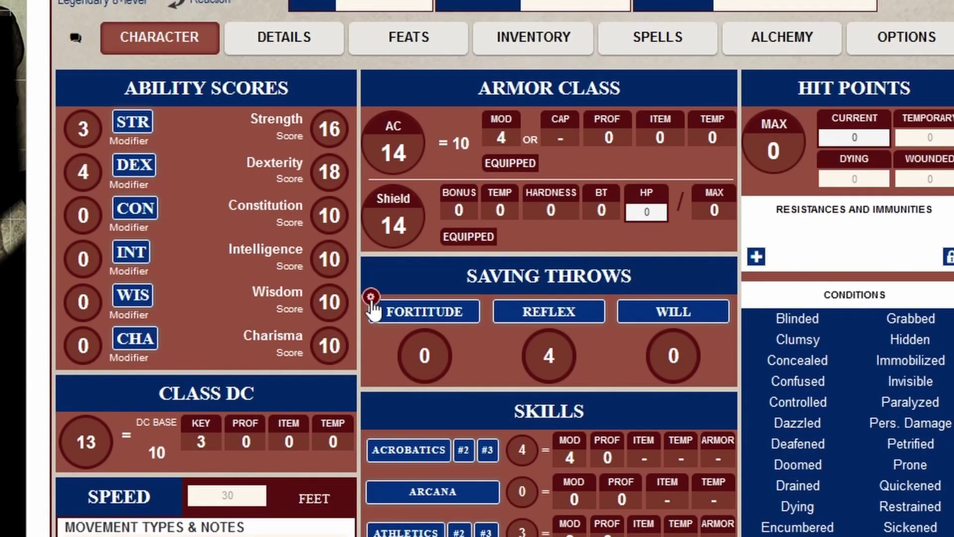
click(377, 309)
scroll(383, 325, down, 2)
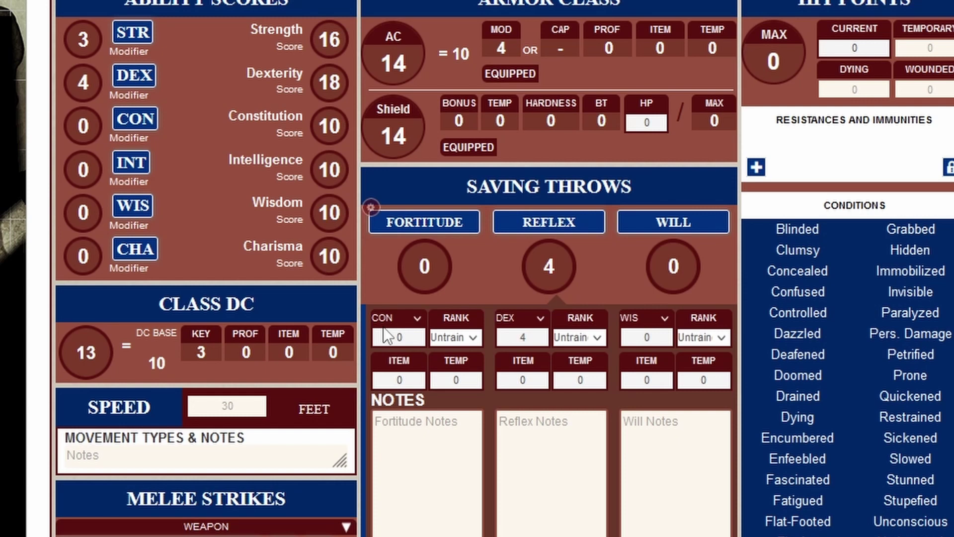
click(475, 338)
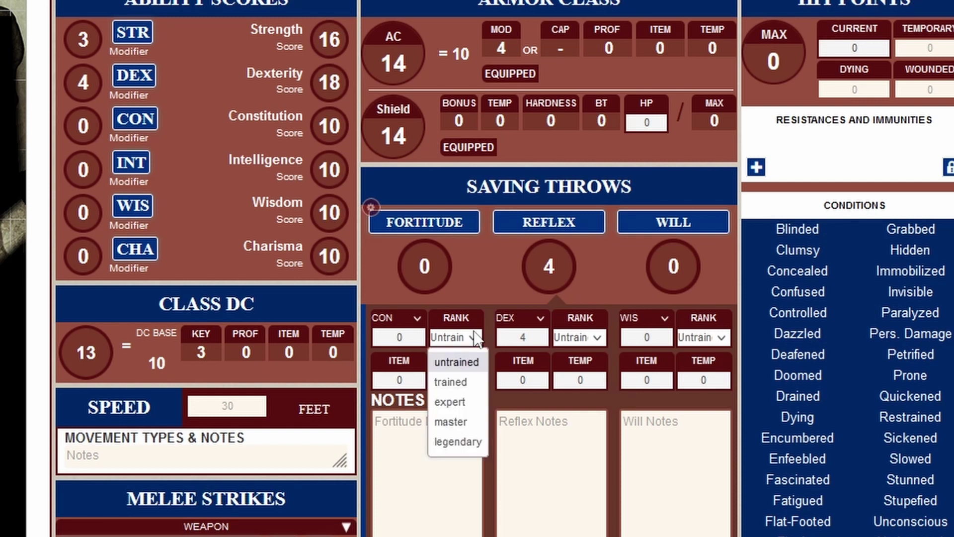
click(470, 382)
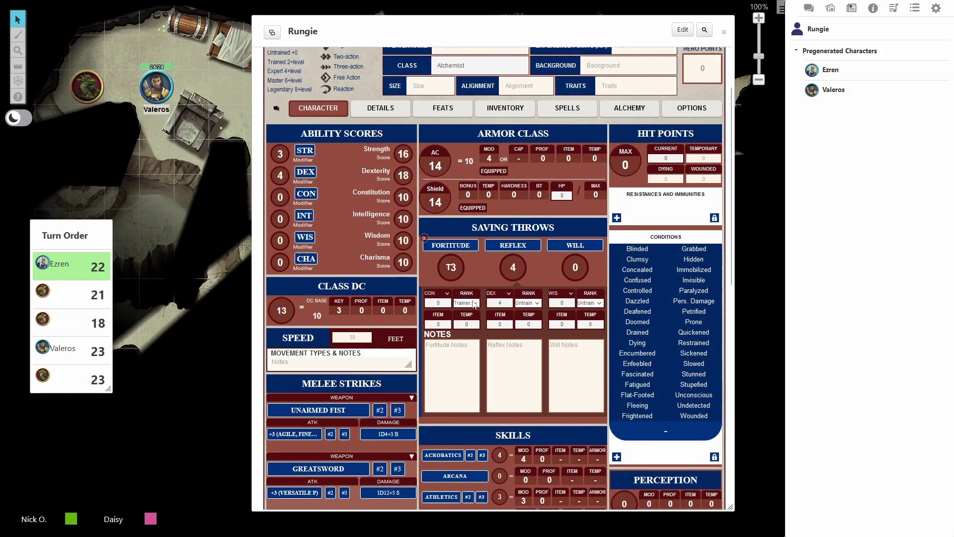
Raise the Fortitude save's proficiency rank to expert and finally to master
click(475, 303)
click(469, 335)
click(466, 303)
click(469, 348)
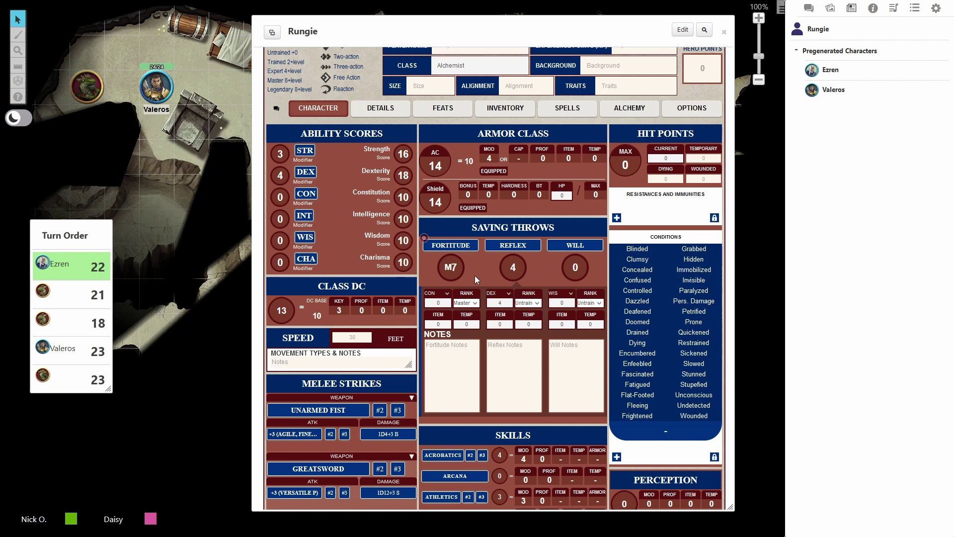
Set the Acrobatics skill's proficiency rank to expert and close its settings
scroll(476, 275, down, 3)
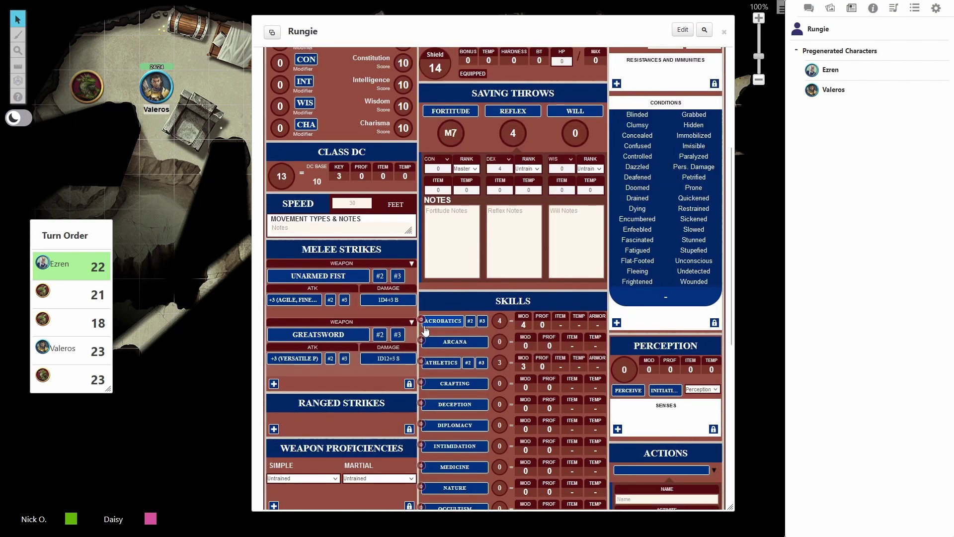
click(423, 320)
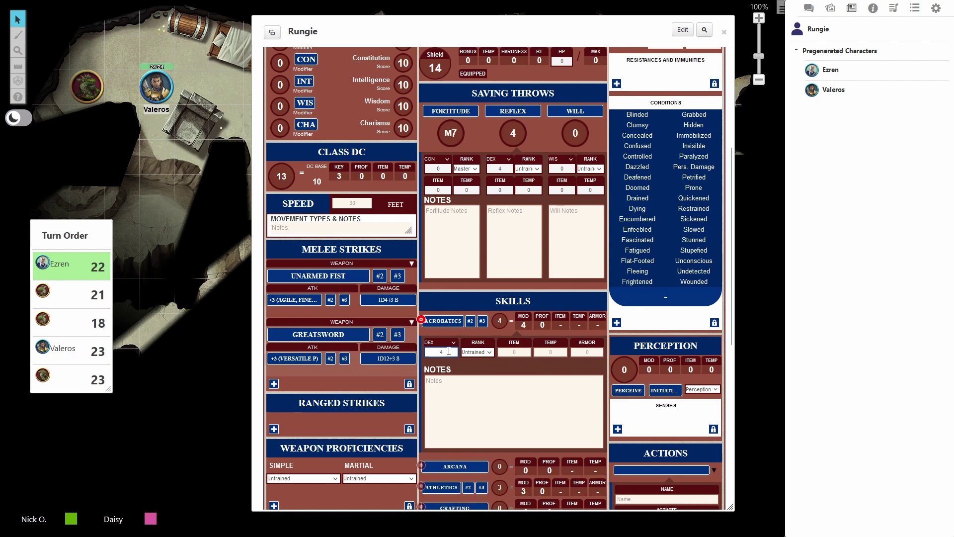
click(488, 352)
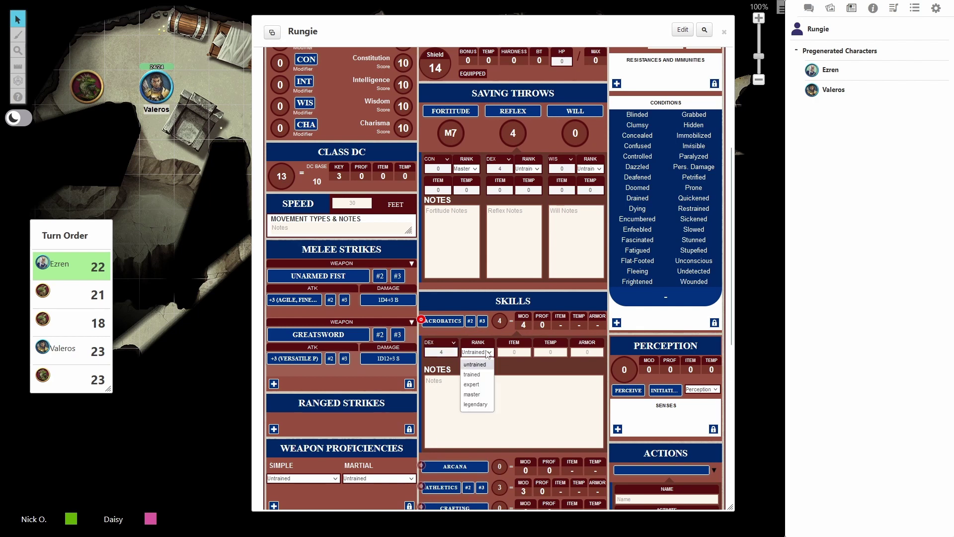
click(480, 385)
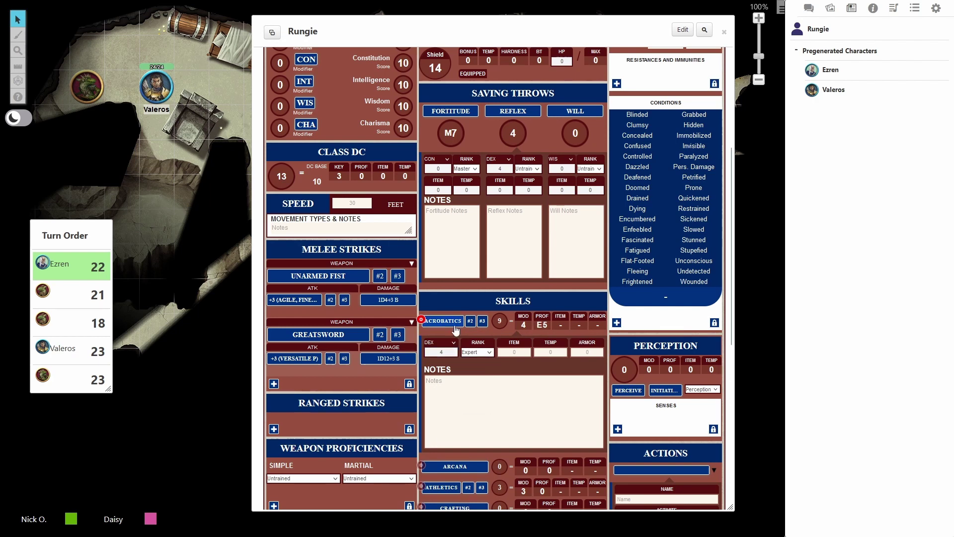
click(422, 318)
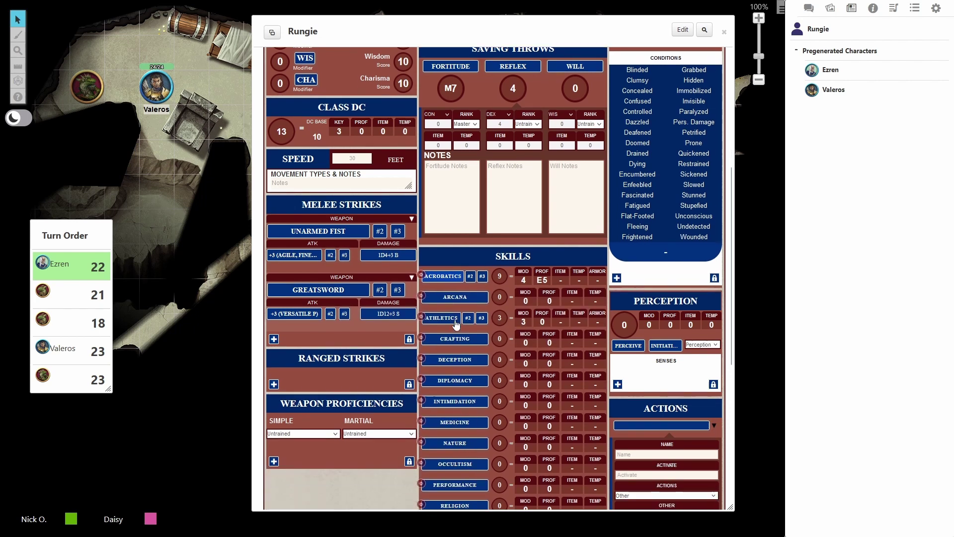
Examine the skill list and the blank entry under Actions, including its fields and action type choices
scroll(394, 325, down, 1)
scroll(658, 362, down, 1)
scroll(659, 362, down, 1)
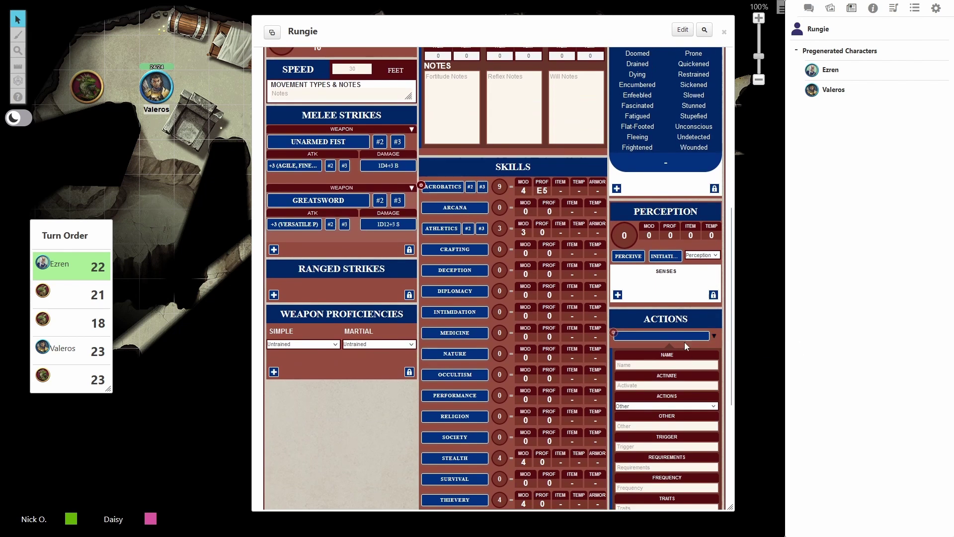
click(613, 333)
click(613, 333)
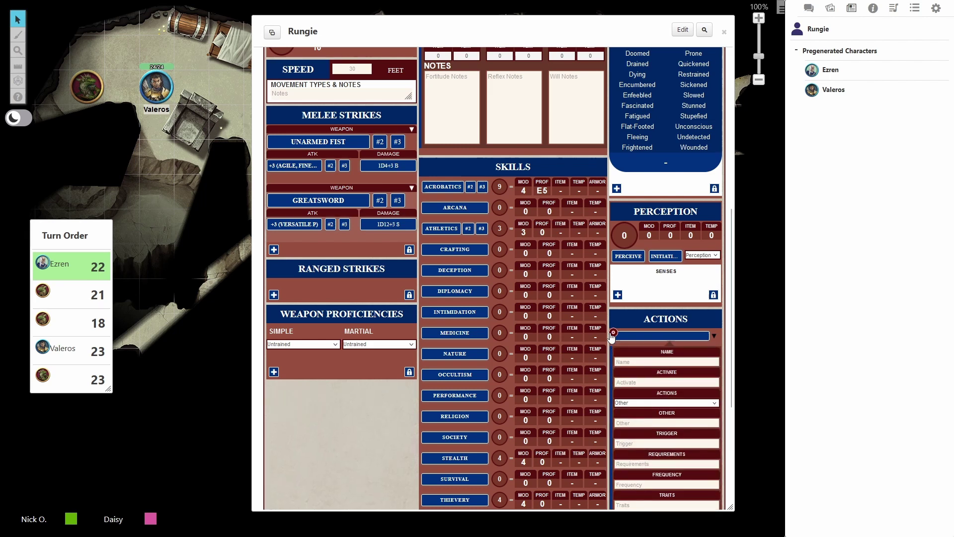
scroll(647, 323, down, 2)
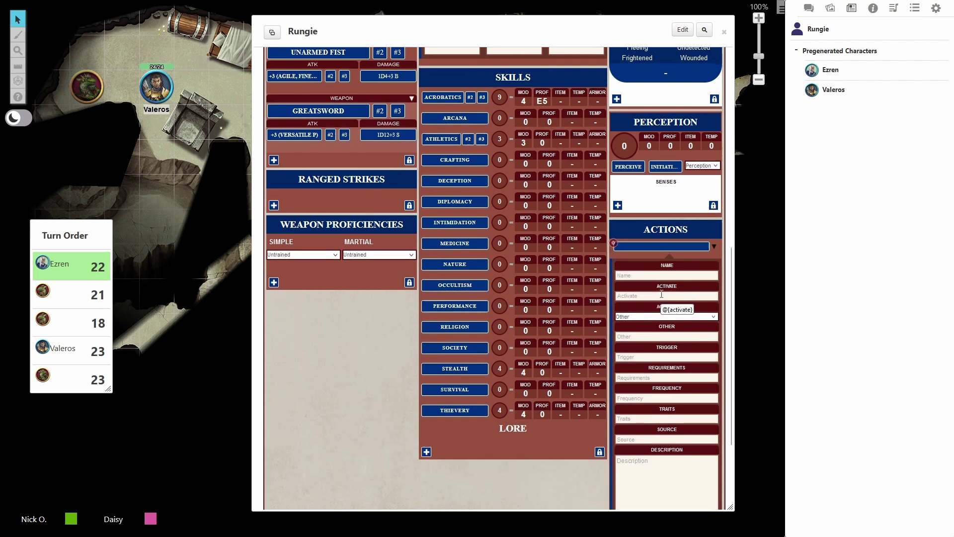
click(679, 317)
click(680, 318)
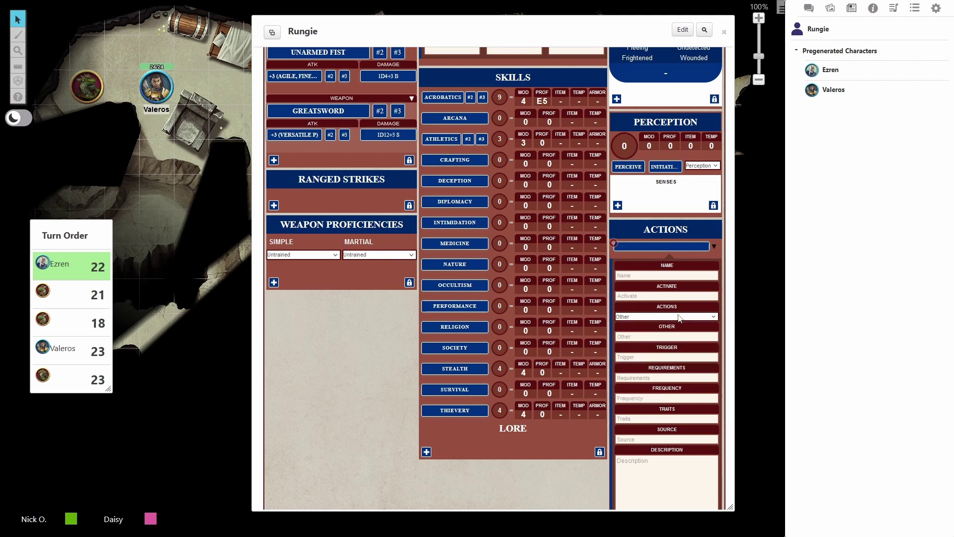